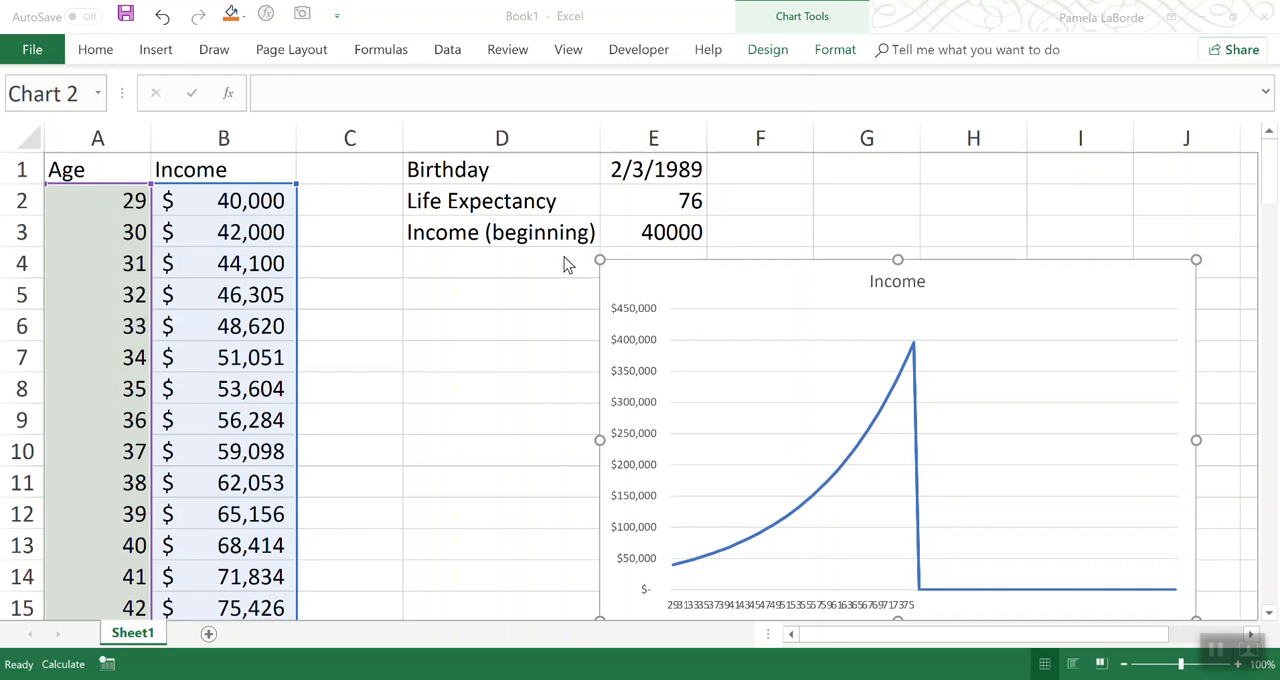
Step: Examine the birthday and life expectancy inputs, the end of the age list, and the Income column's formulas that feed the chart
left_click(650, 170)
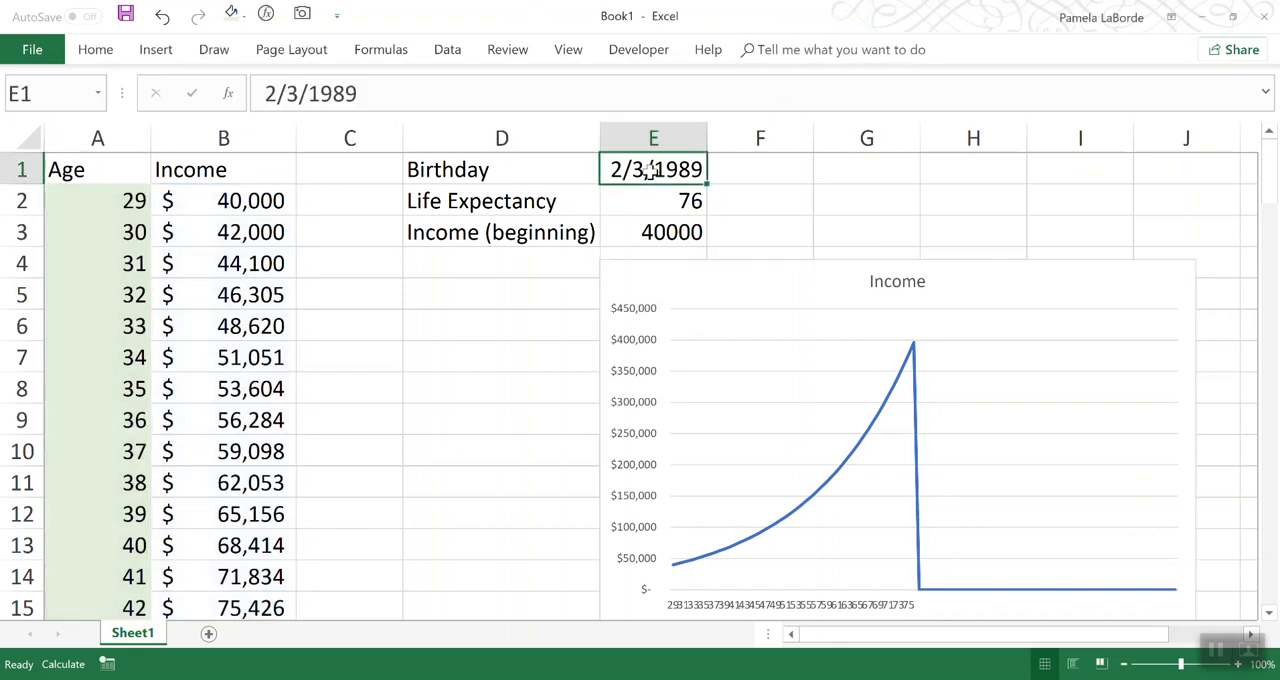
left_click(647, 202)
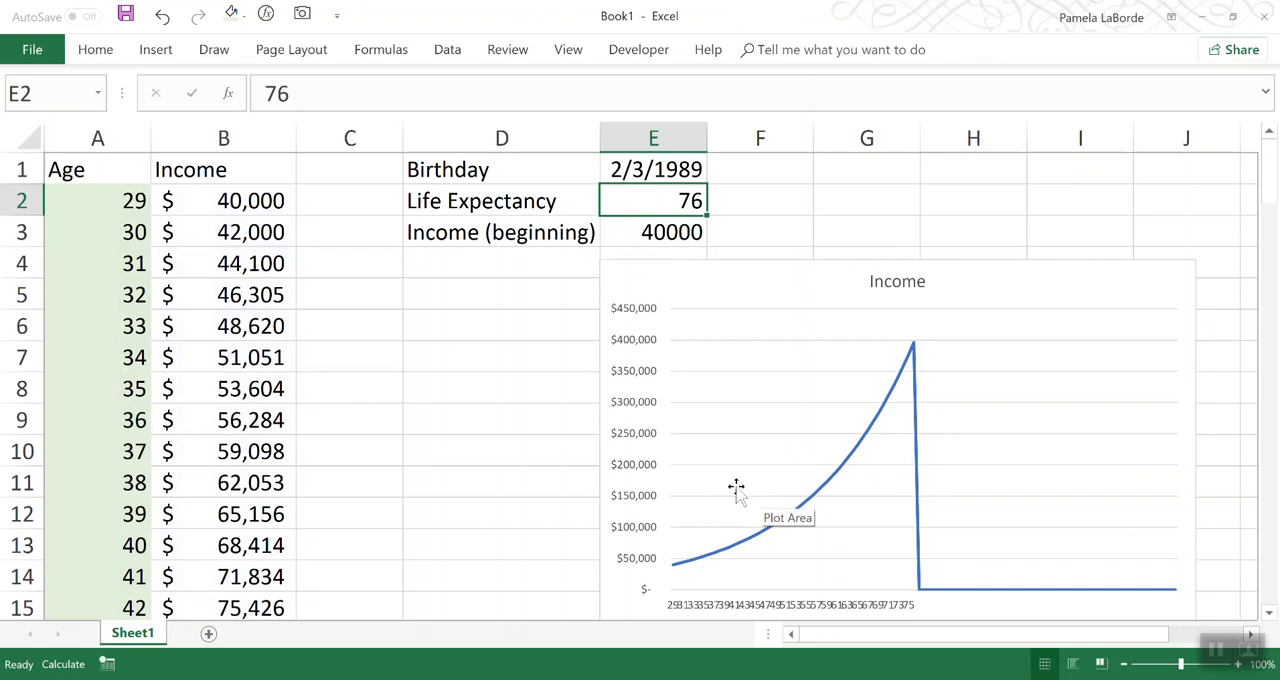
left_click(847, 520)
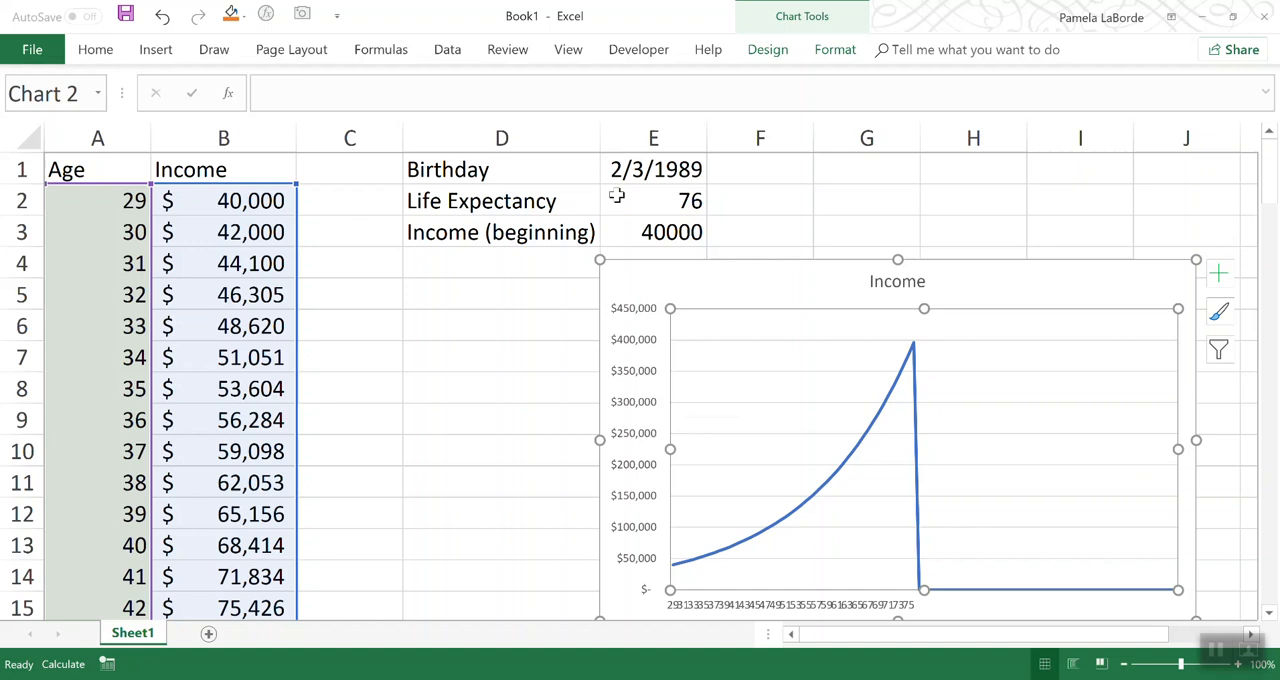
left_click_drag(1266, 205, 1249, 177)
left_click_drag(1268, 200, 1250, 397)
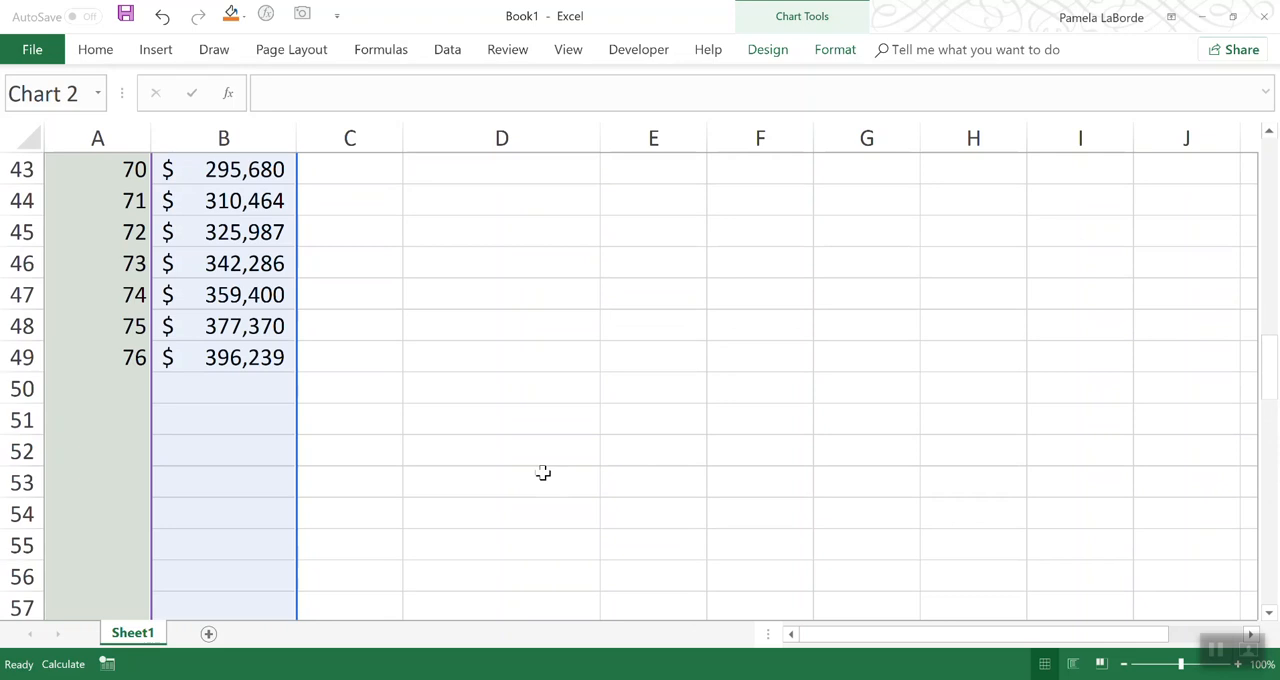
left_click(94, 355)
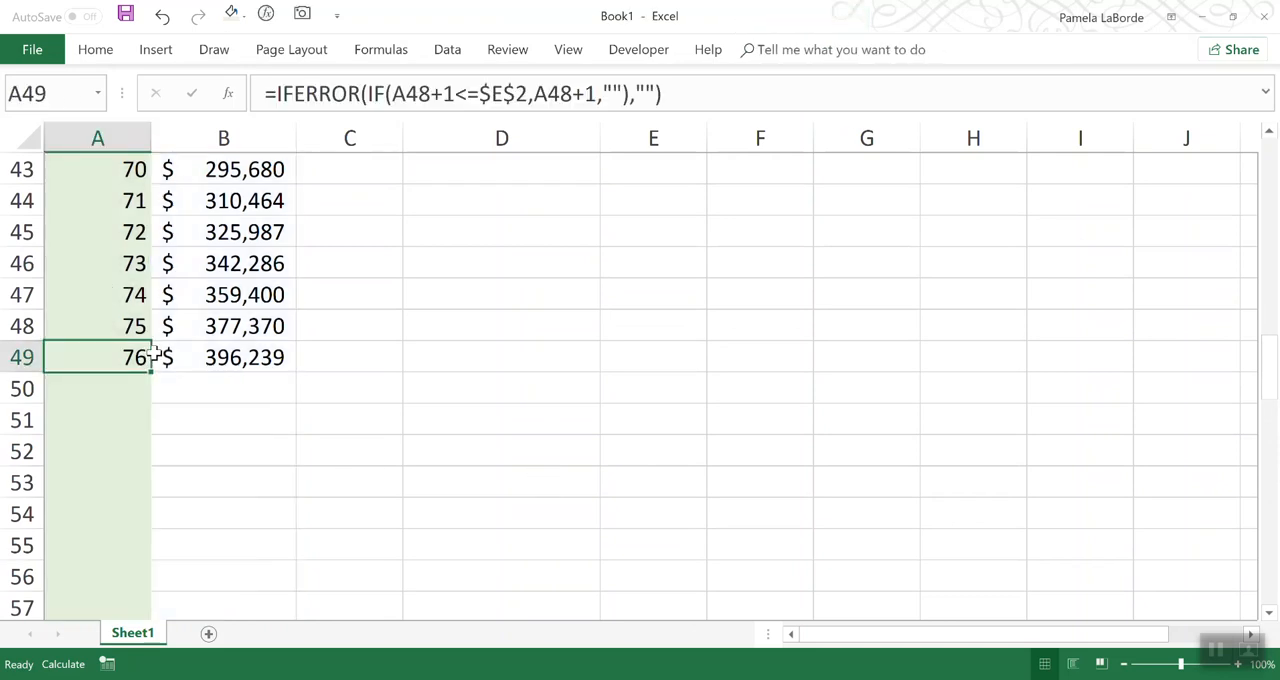
left_click_drag(1270, 380, 1268, 178)
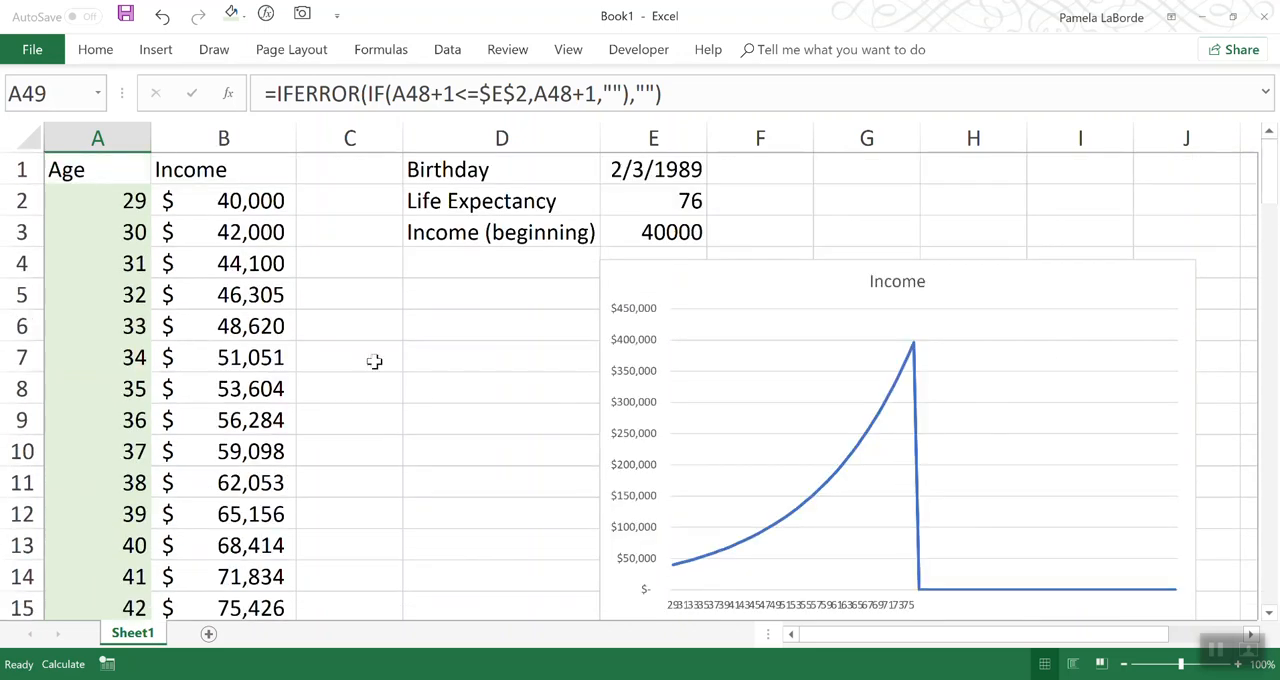
left_click_drag(272, 194, 255, 515)
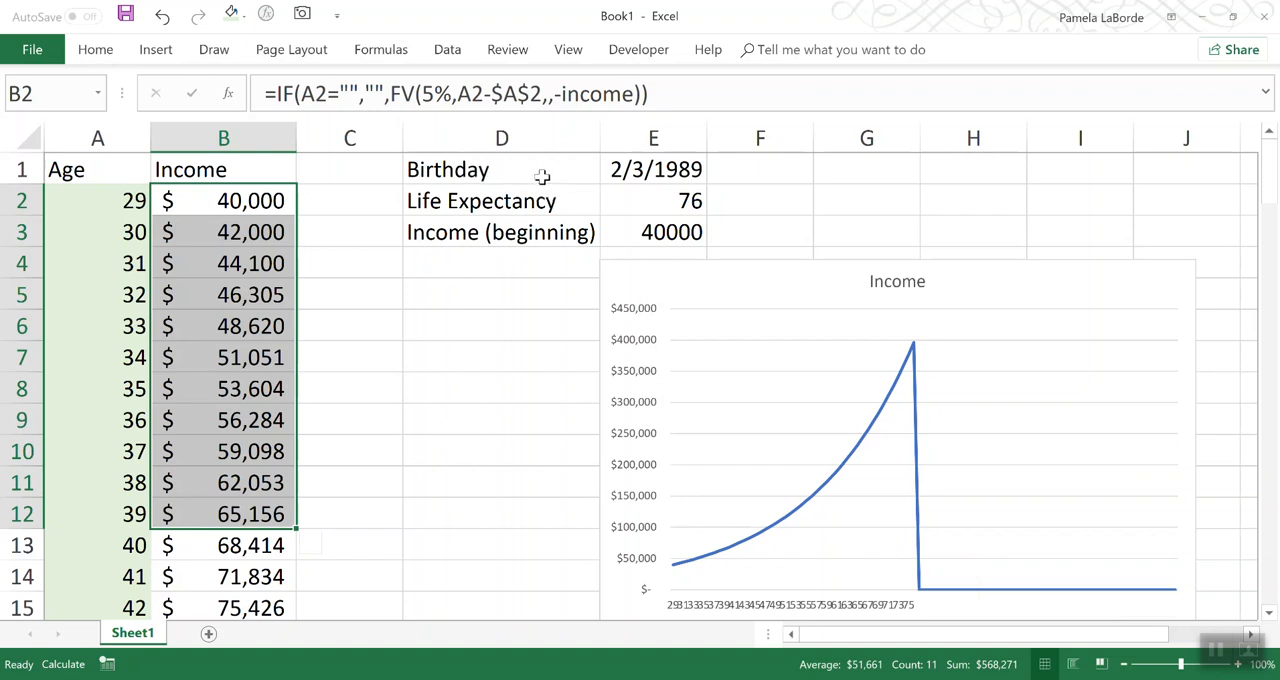
left_click(242, 170)
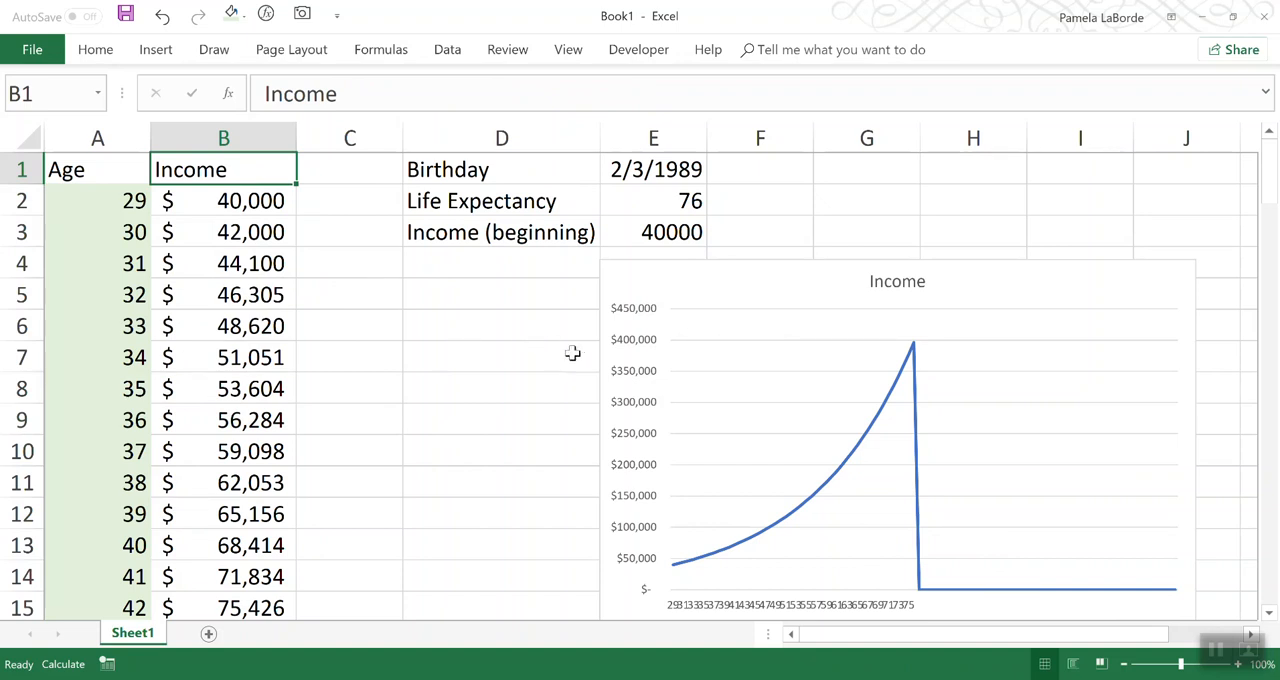
Step: Inspect the Income chart's data source, checking the series values range and the axis label range, and close it without changes
right_click(728, 410)
left_click(772, 521)
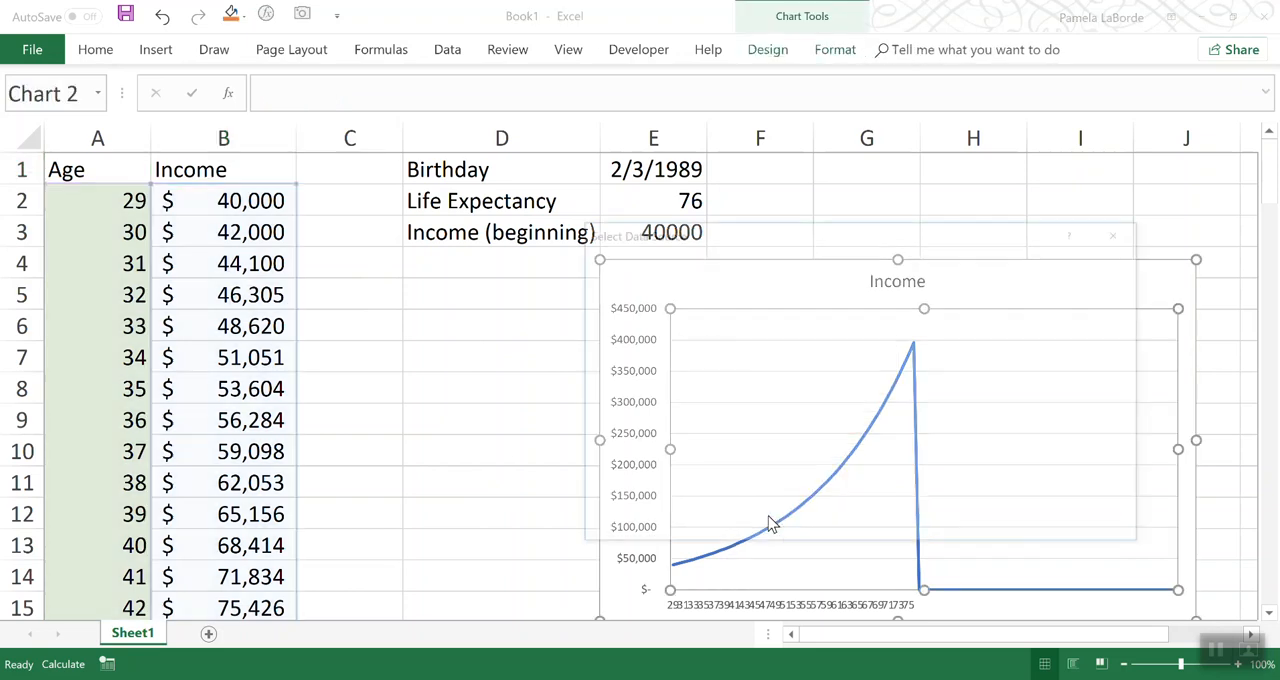
left_click(664, 404)
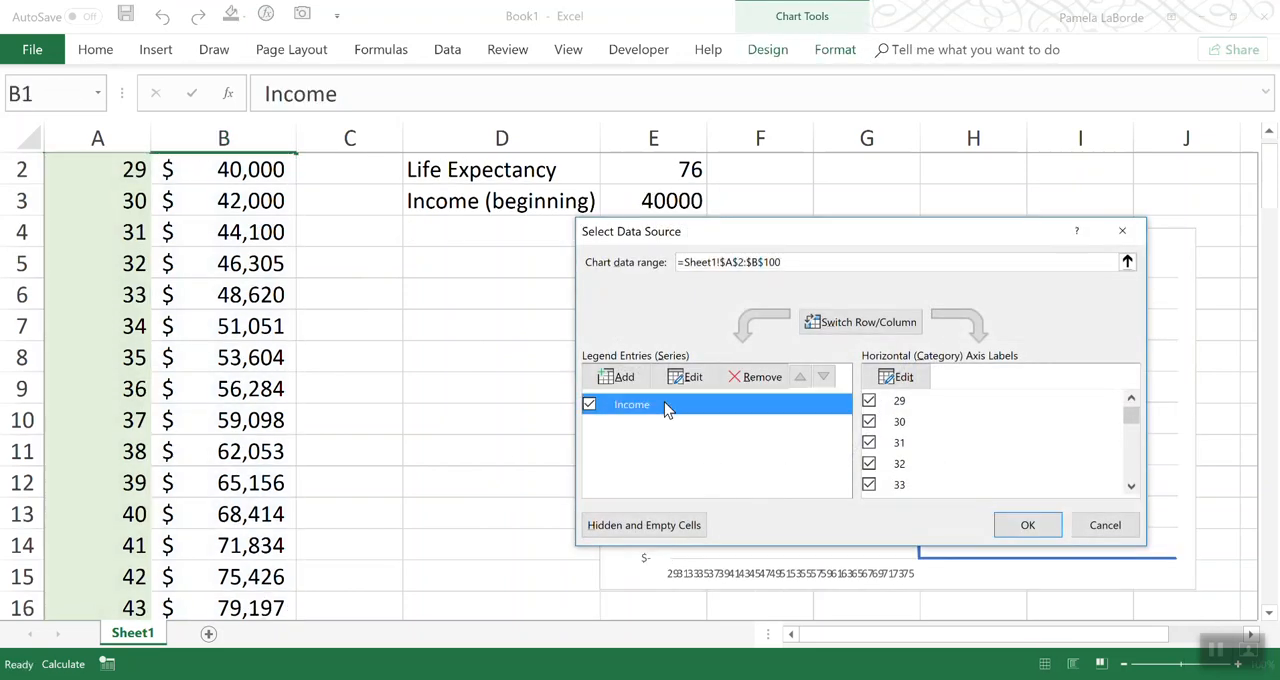
left_click(686, 377)
left_click_drag(829, 408, 674, 408)
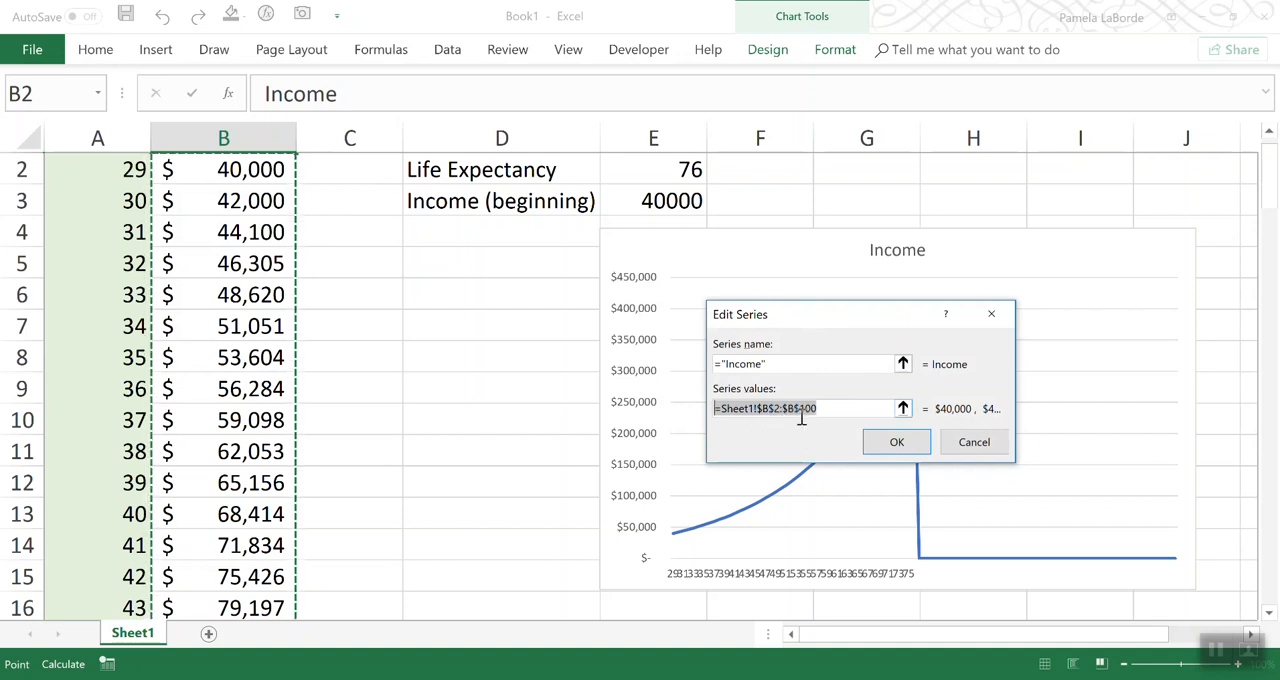
left_click(925, 440)
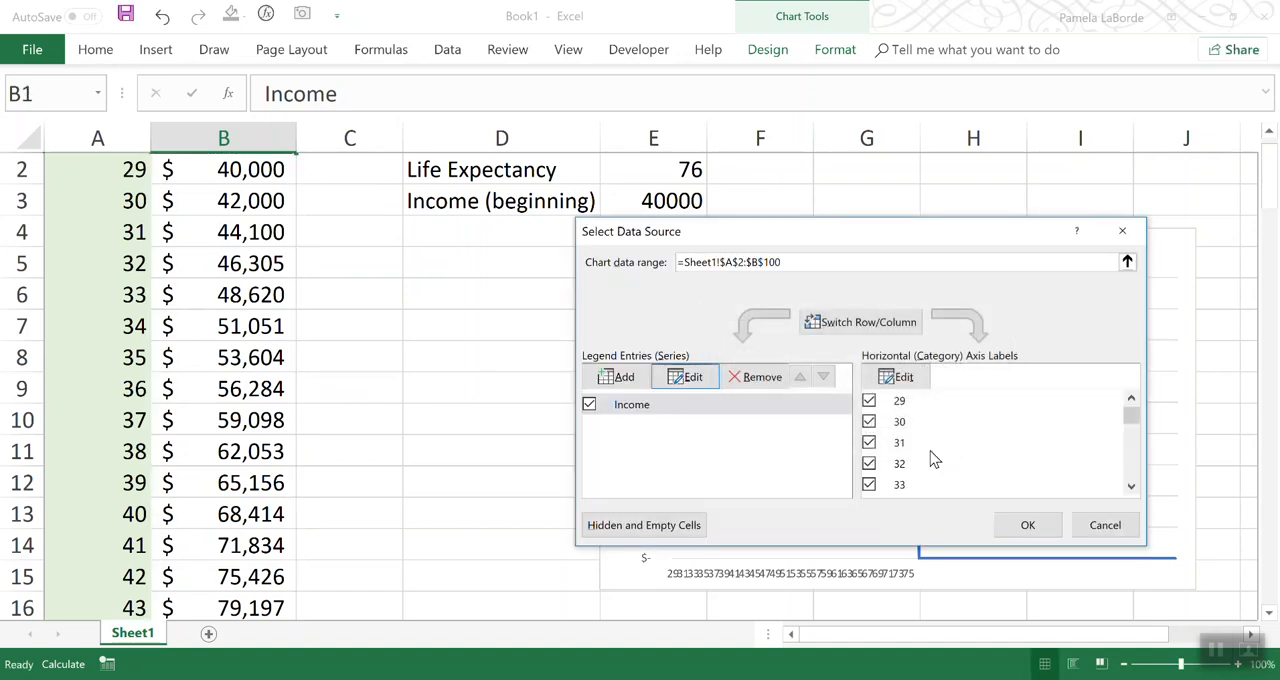
left_click(887, 377)
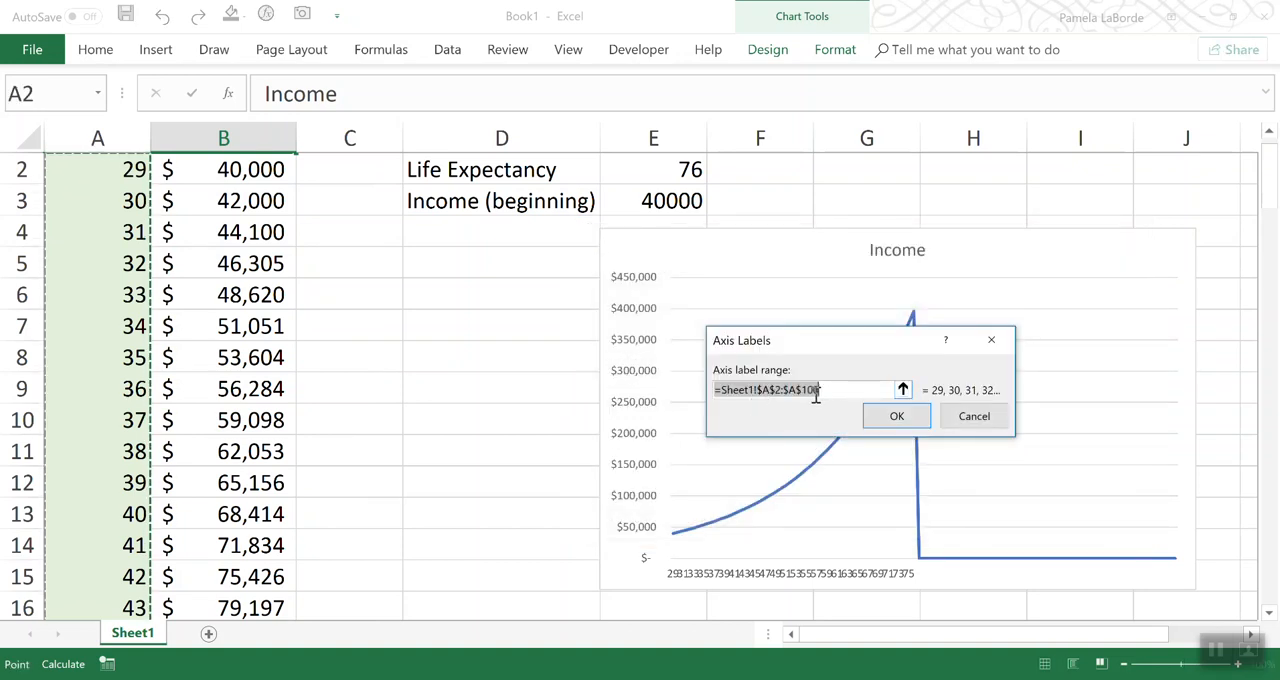
left_click(899, 416)
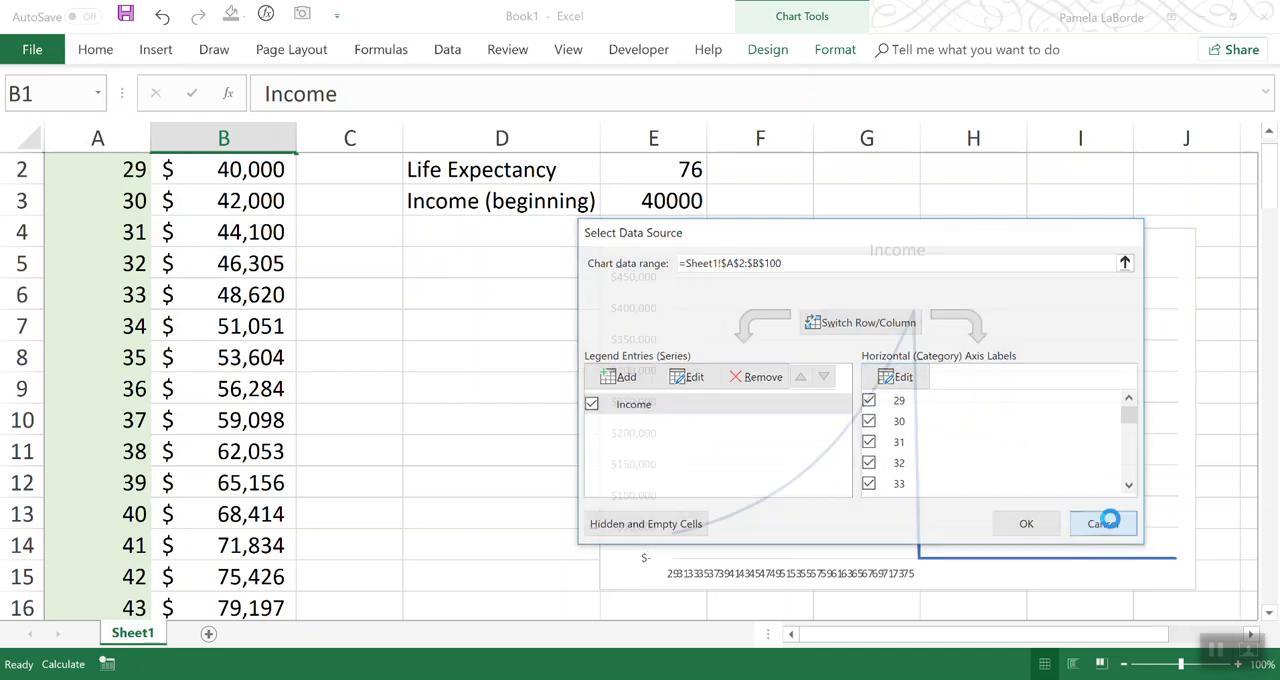
left_click(1100, 522)
Step: Move the Income chart slightly to the right so its edge sits within column E, and select cell D5
left_click(448, 264)
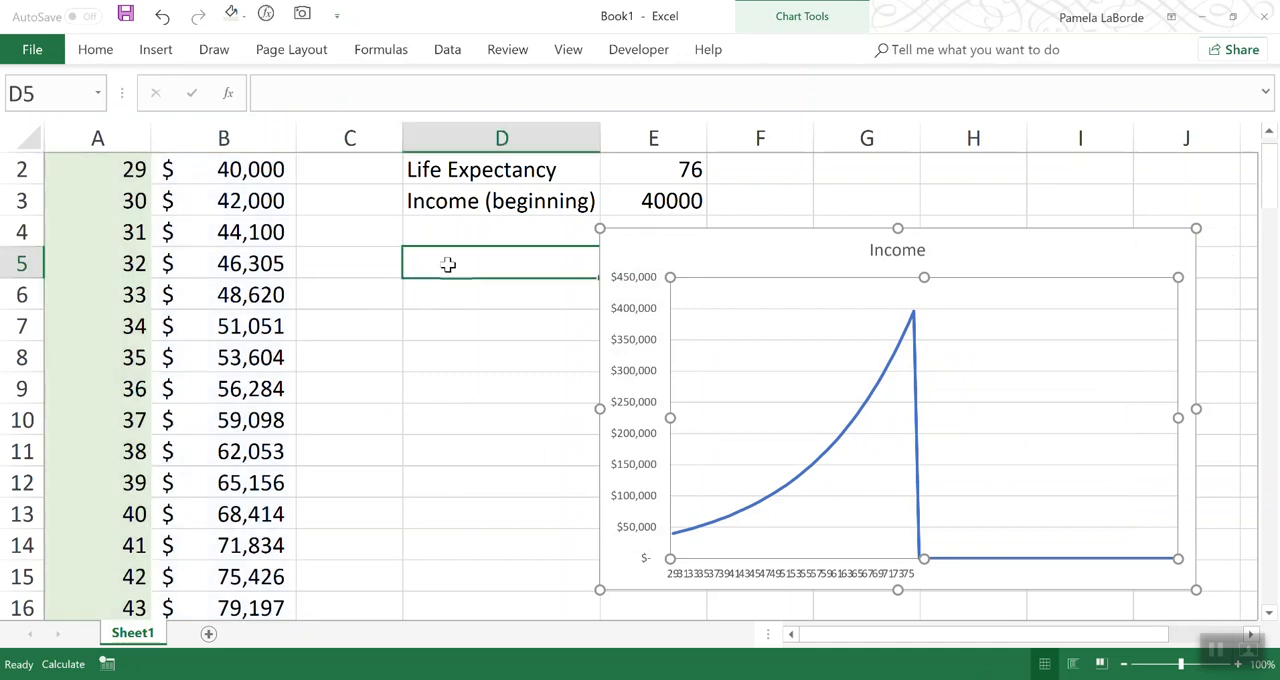
left_click_drag(690, 238, 731, 236)
left_click(538, 262)
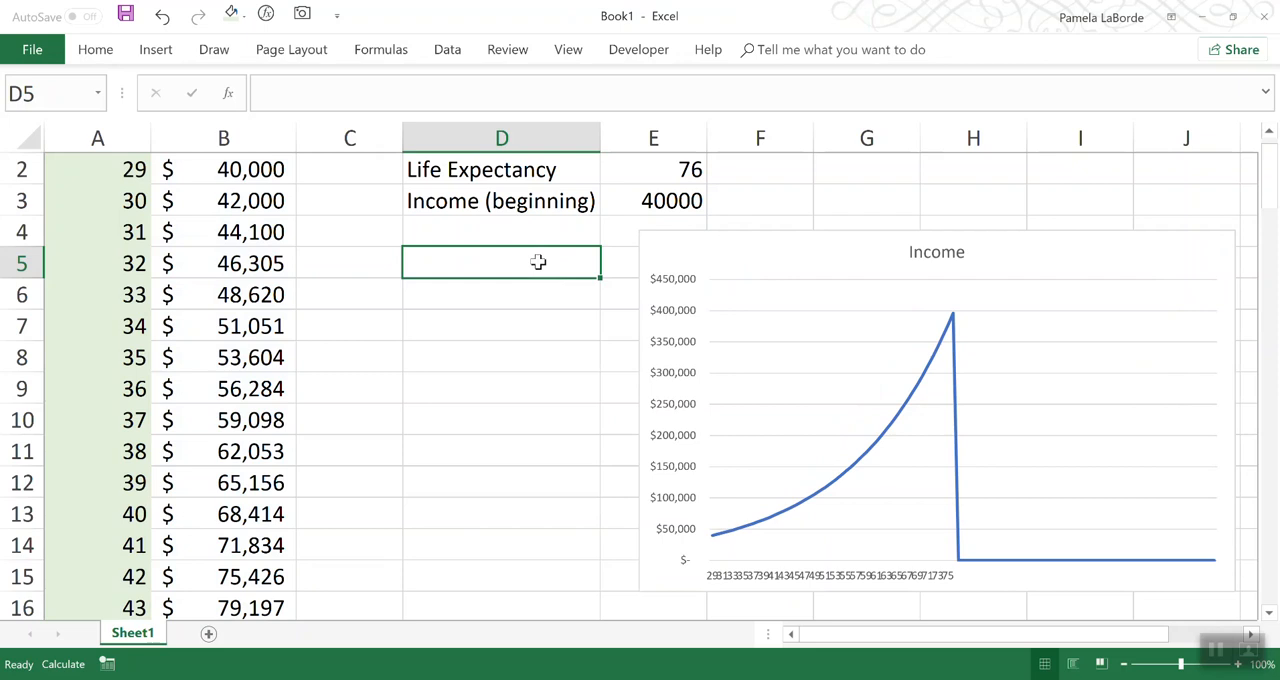
left_click(379, 55)
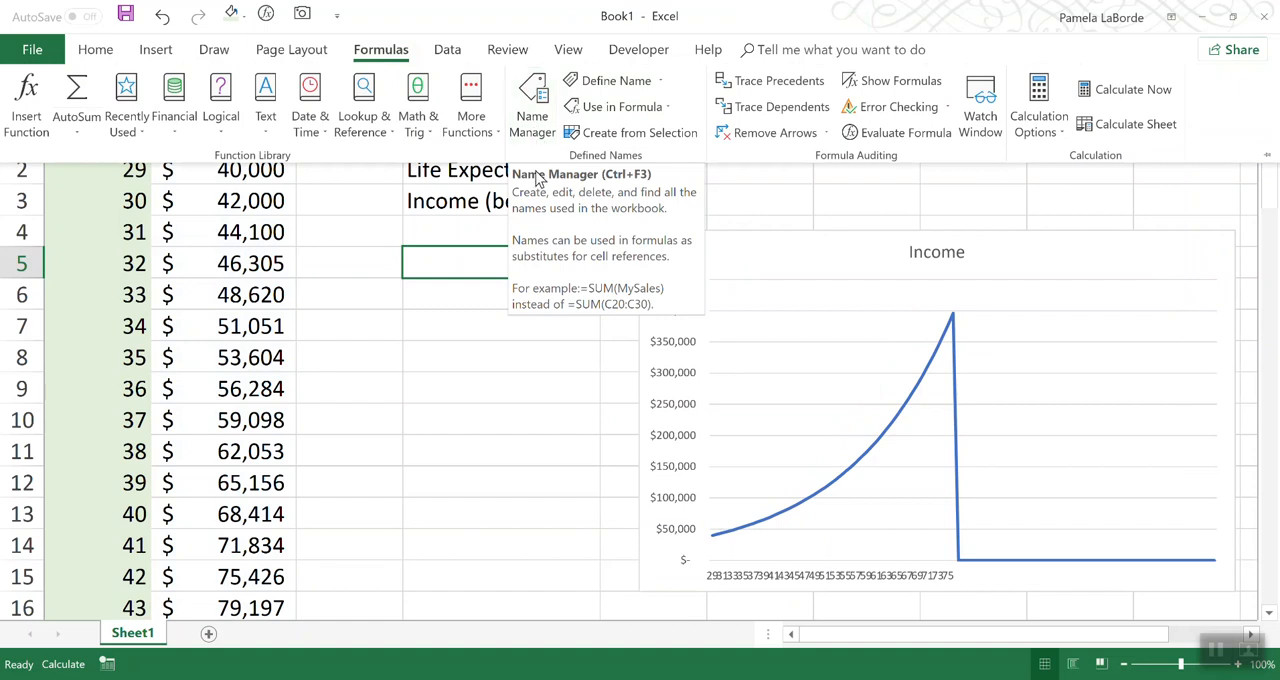
left_click(486, 260)
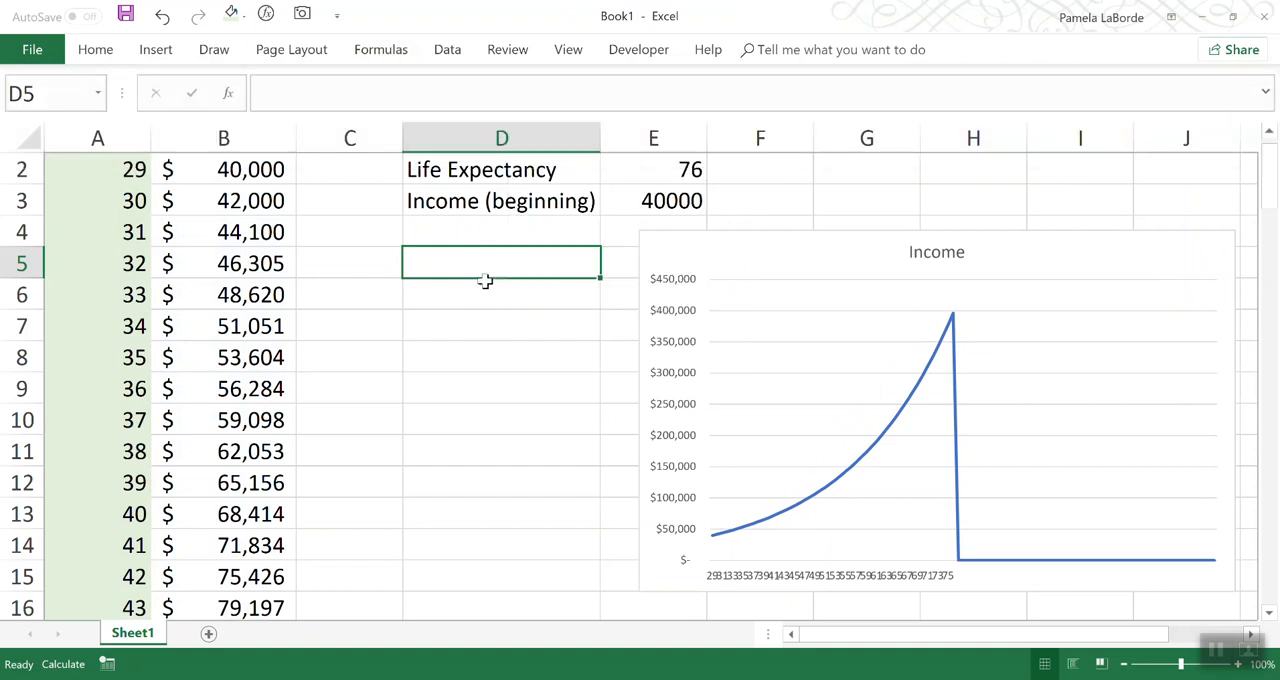
left_click(484, 295)
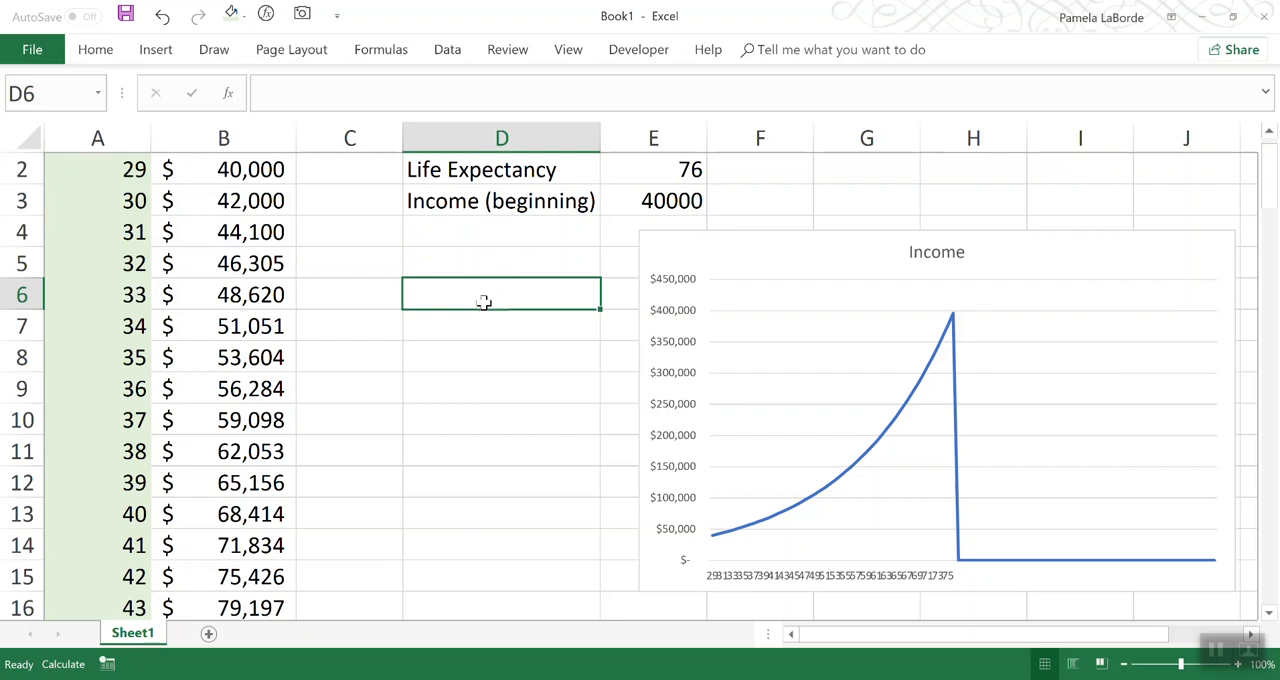
Step: Begin an OFFSET formula in cell D5 with A2 as the reference and 0 for both rows and columns
left_click(486, 259)
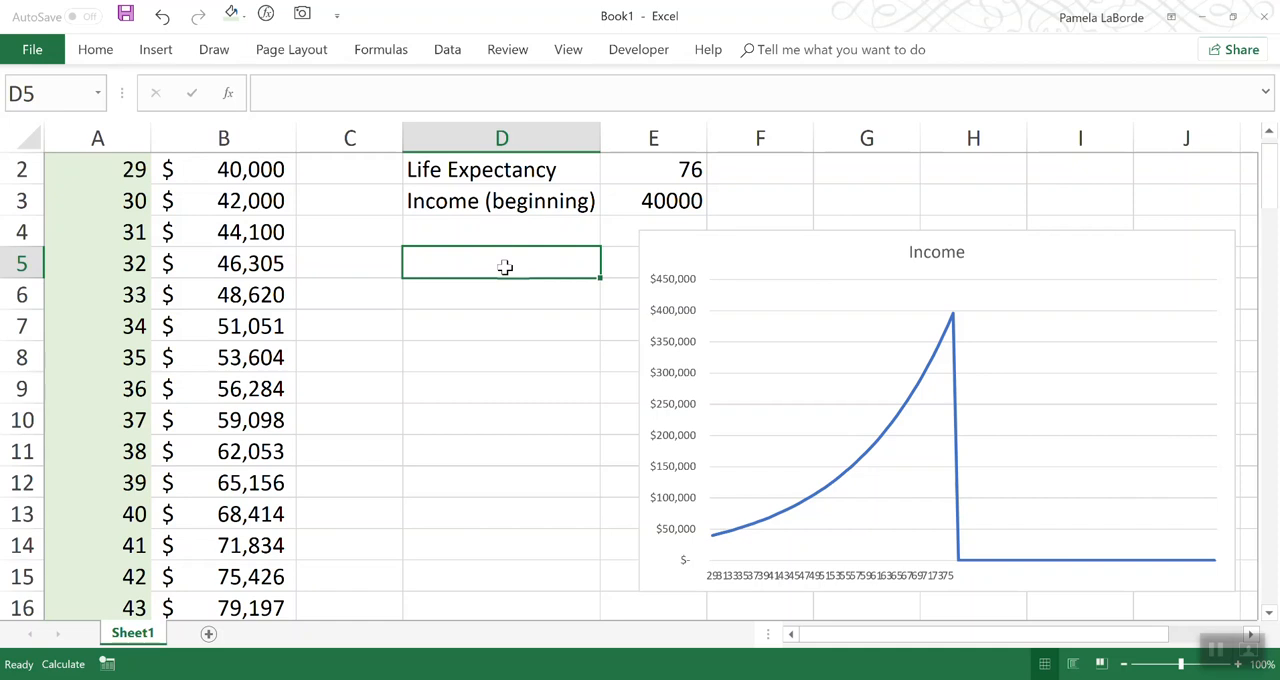
scroll(505, 266, "up", 1)
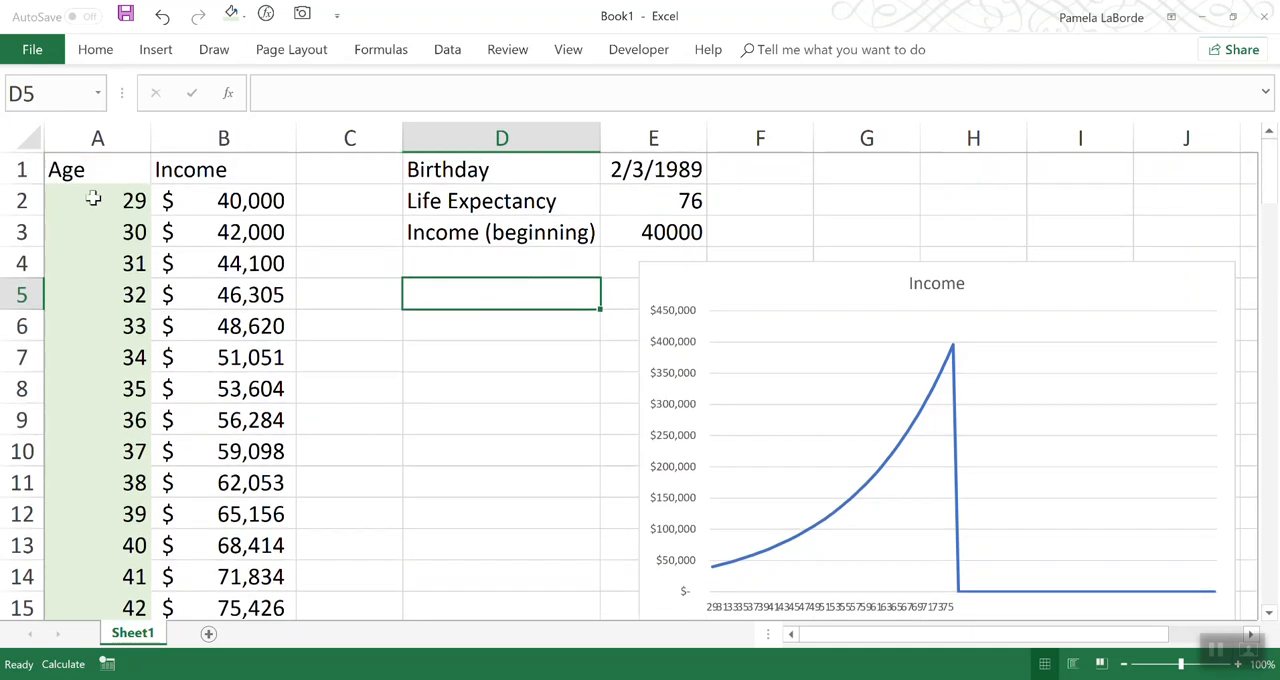
type("=")
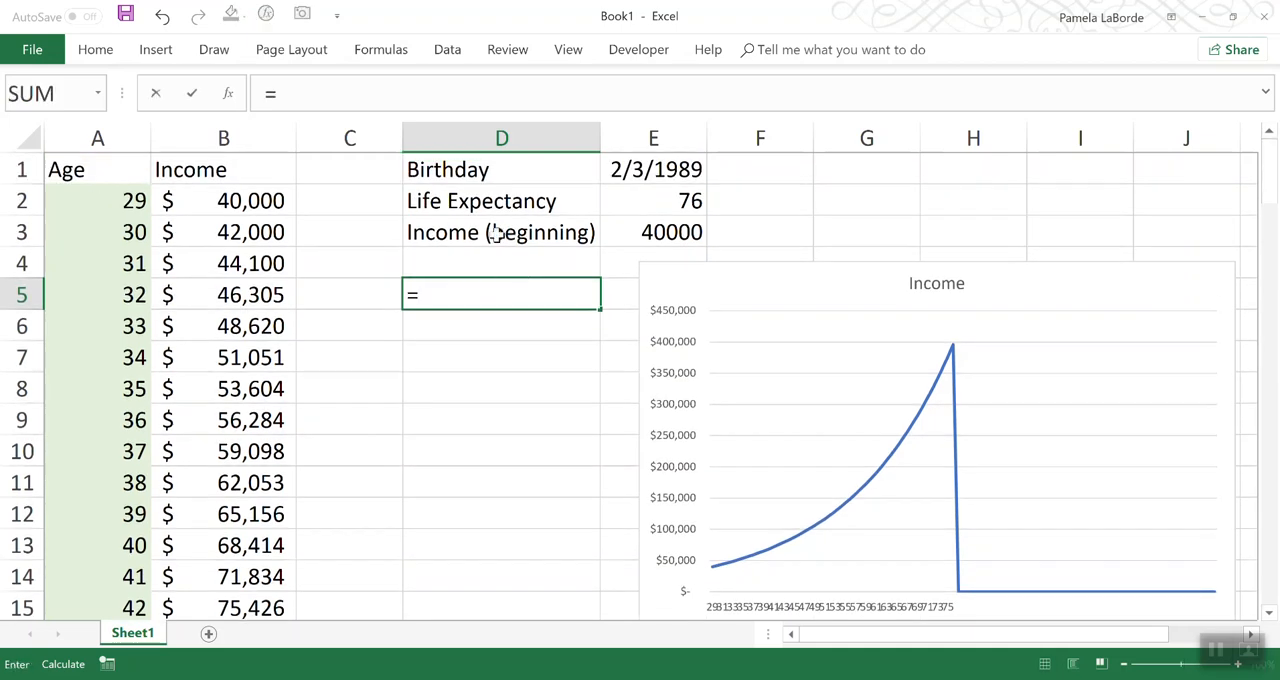
type("offset(")
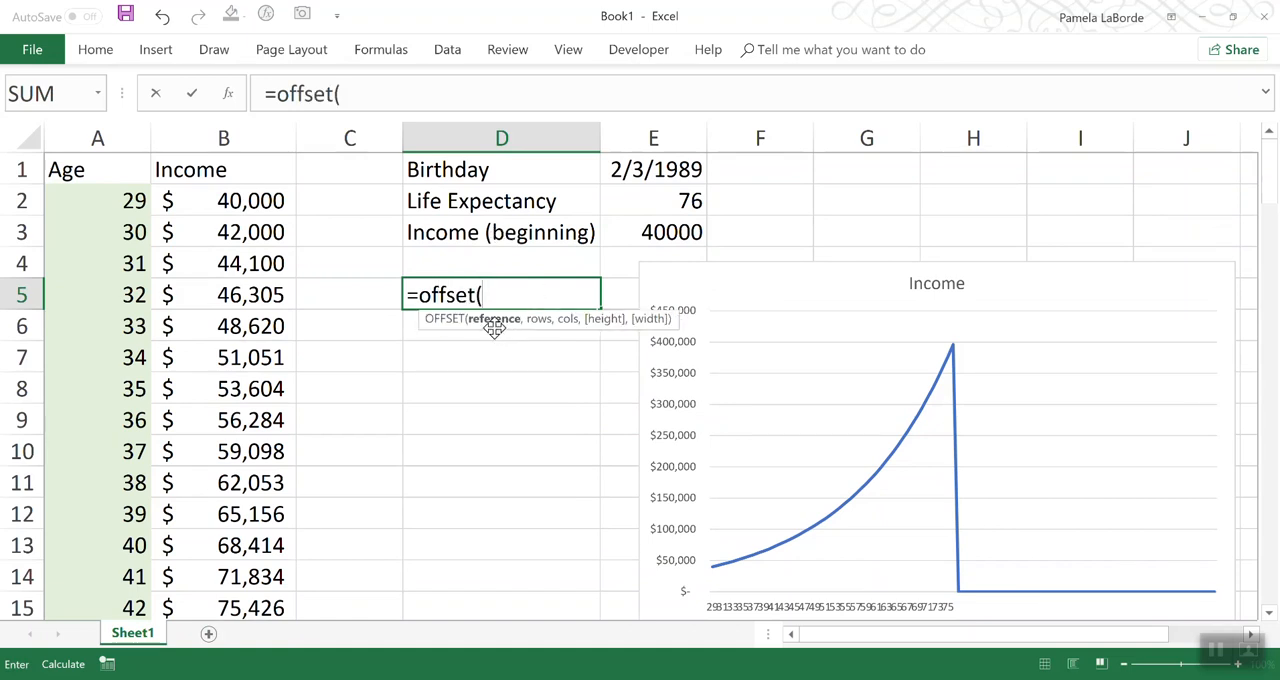
left_click(109, 200)
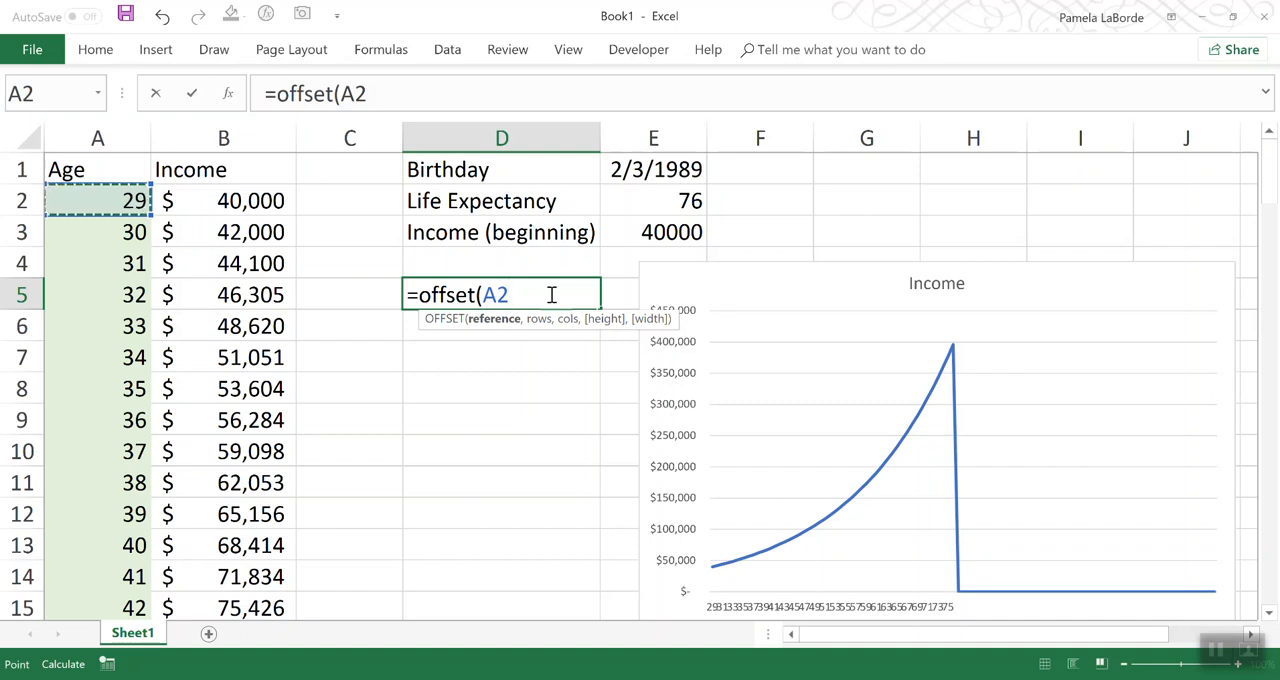
type(",")
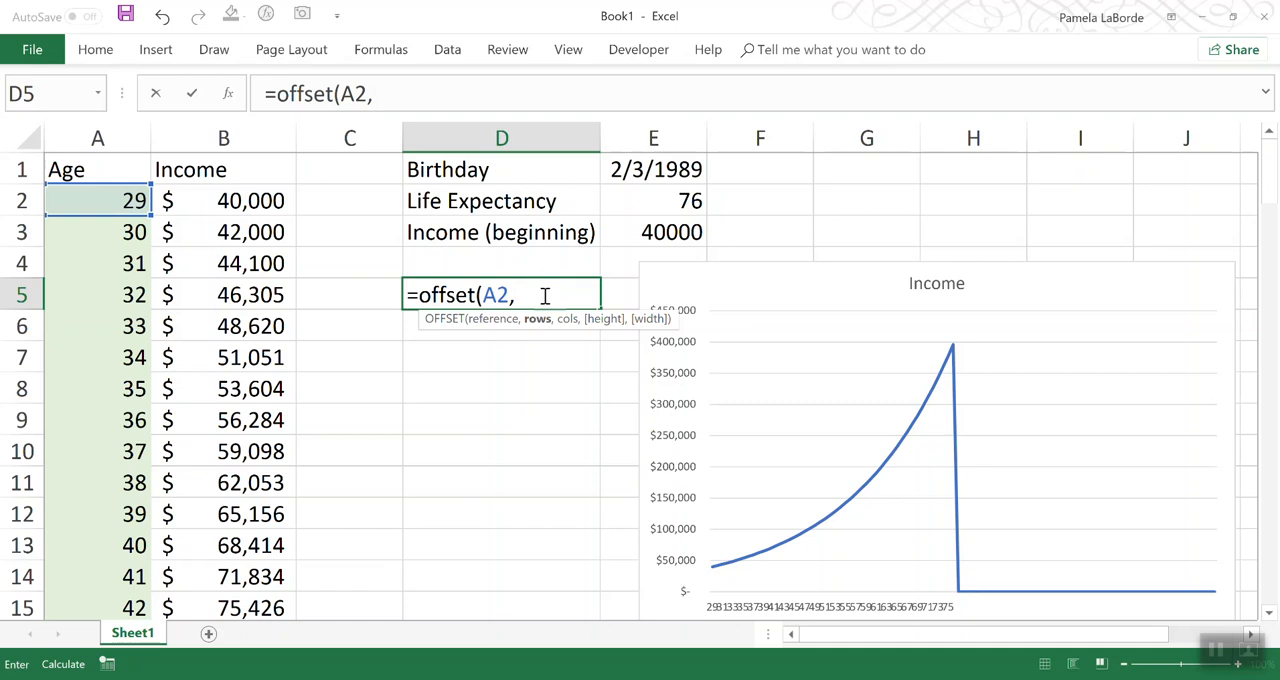
type(",")
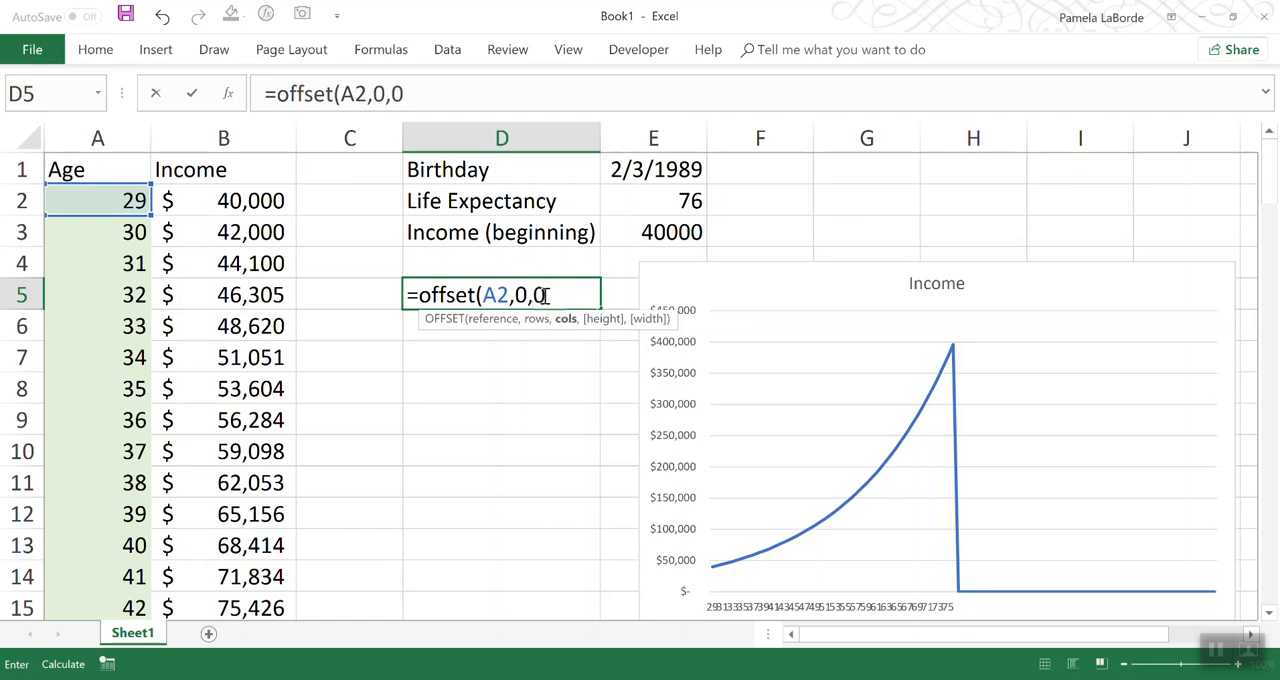
type("0,")
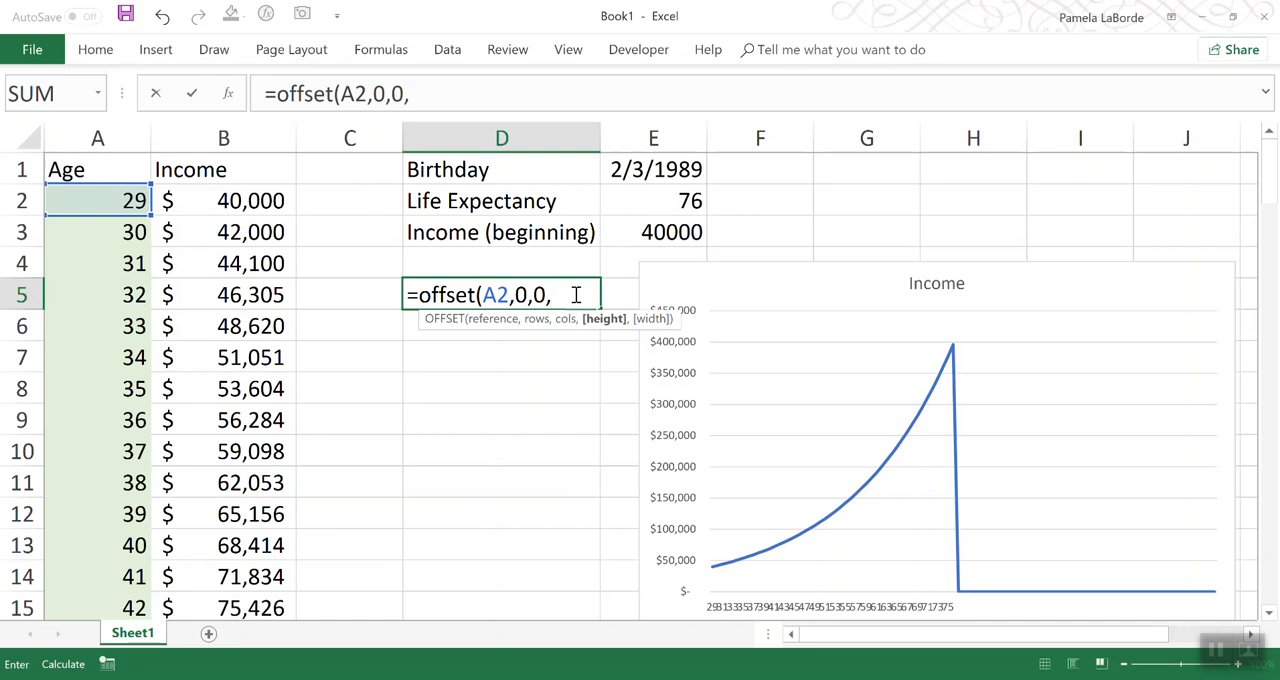
Step: Enter COUNT($A$2:$A$100) as the OFFSET formula's height argument, with both range references absolute
type("count")
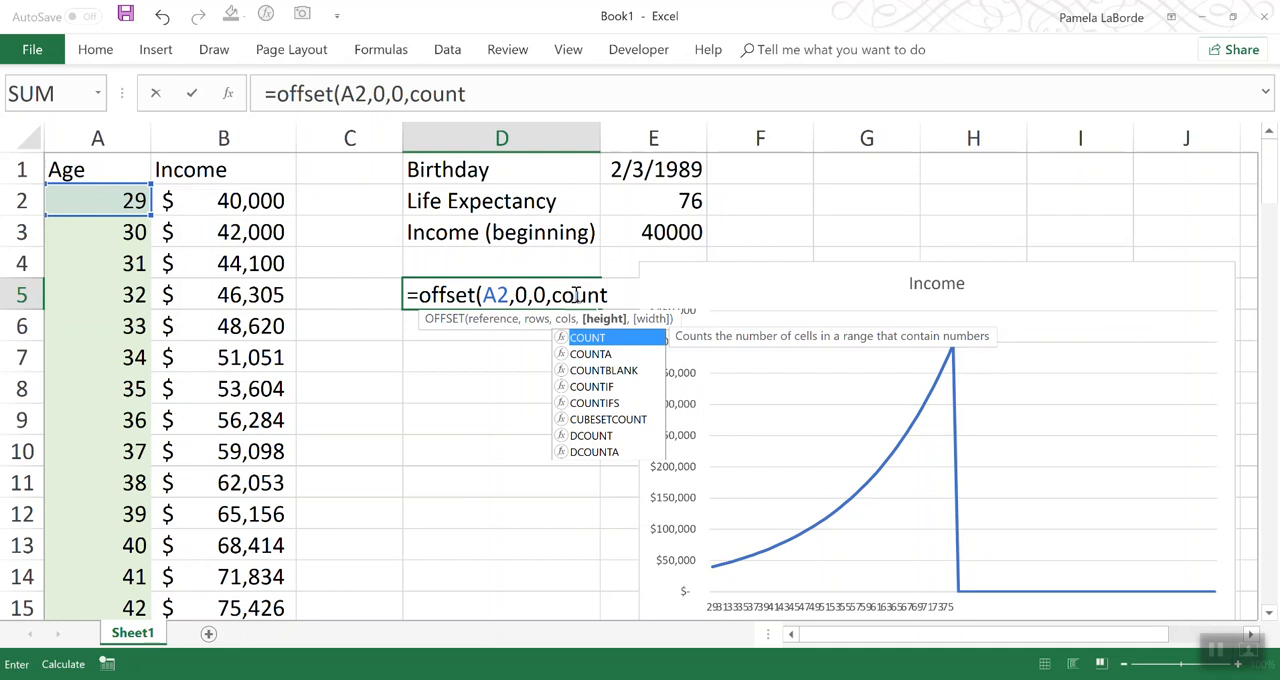
type("(")
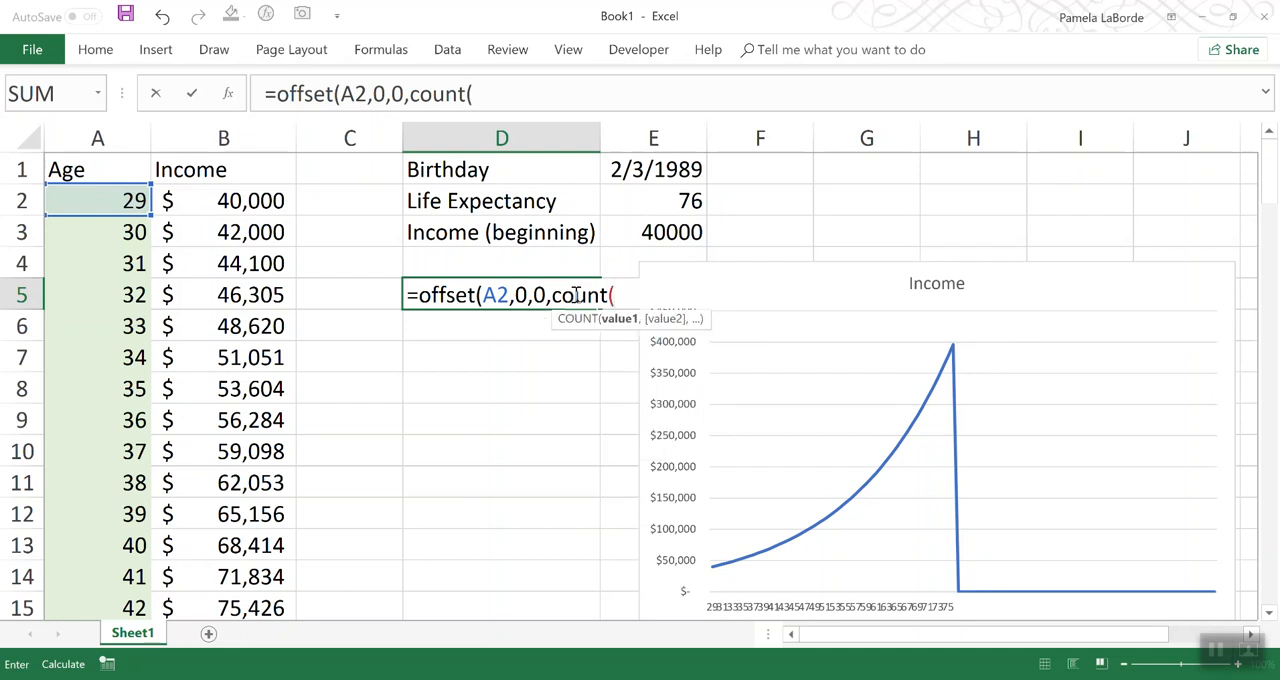
type("a2")
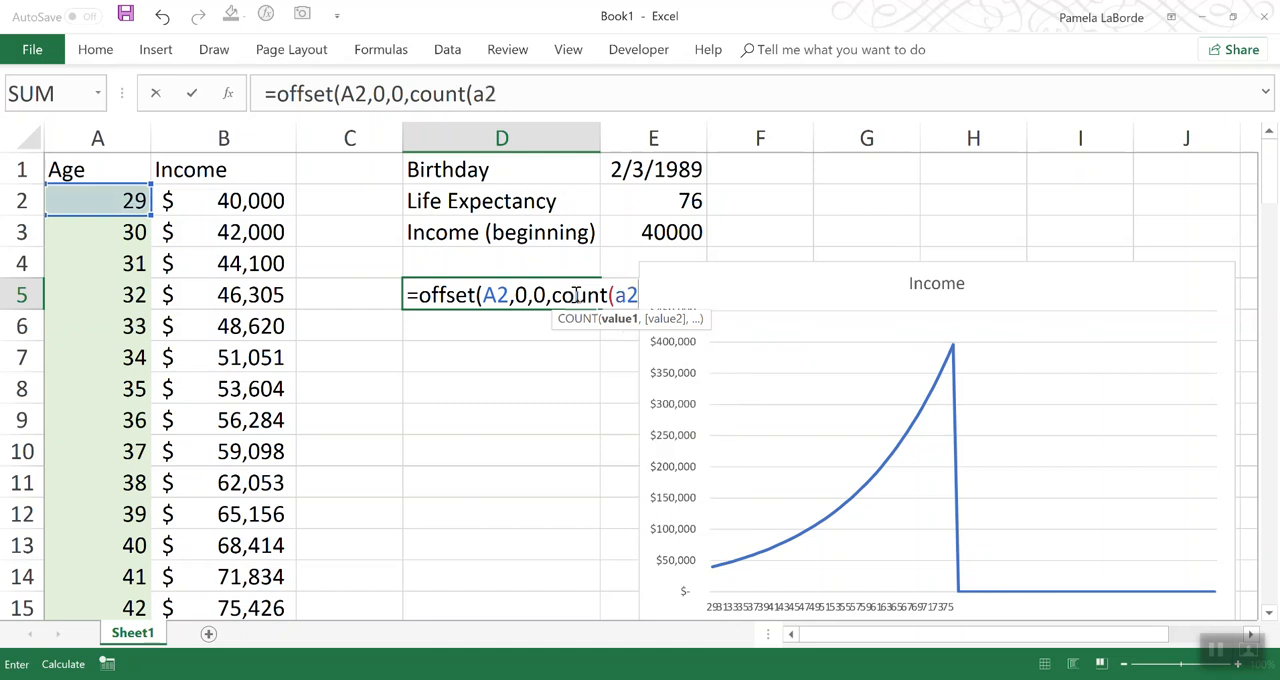
type(":a100")
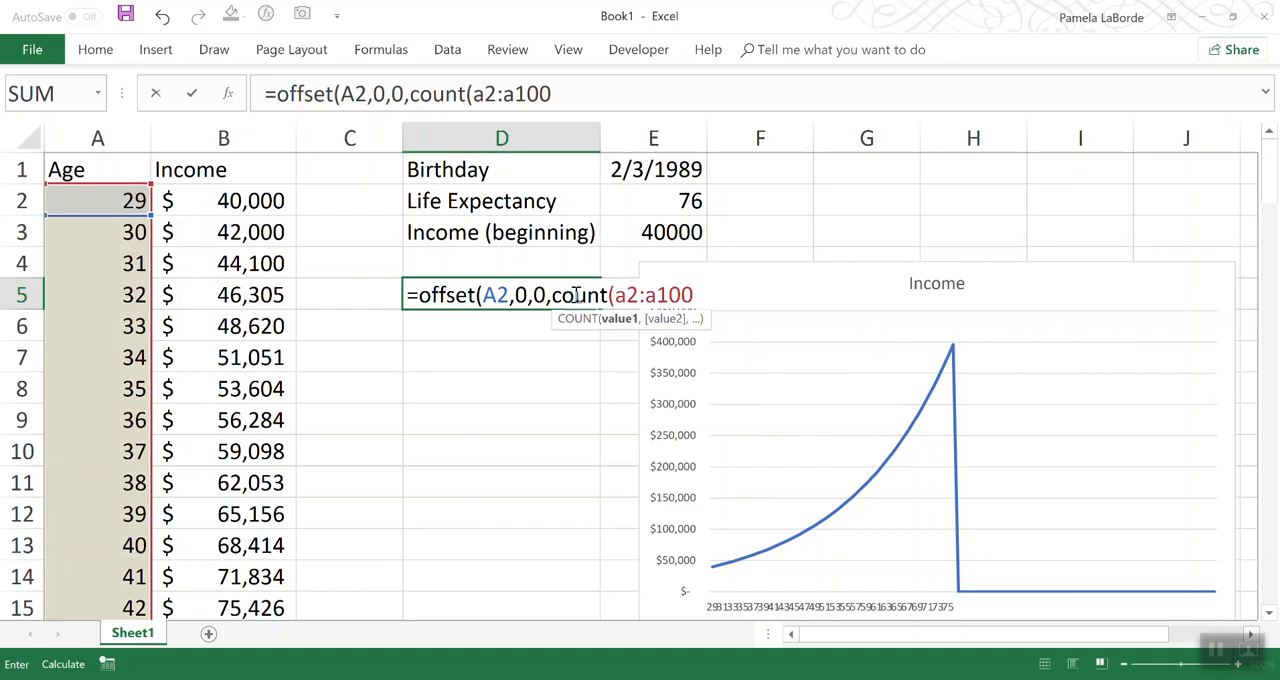
key("F4")
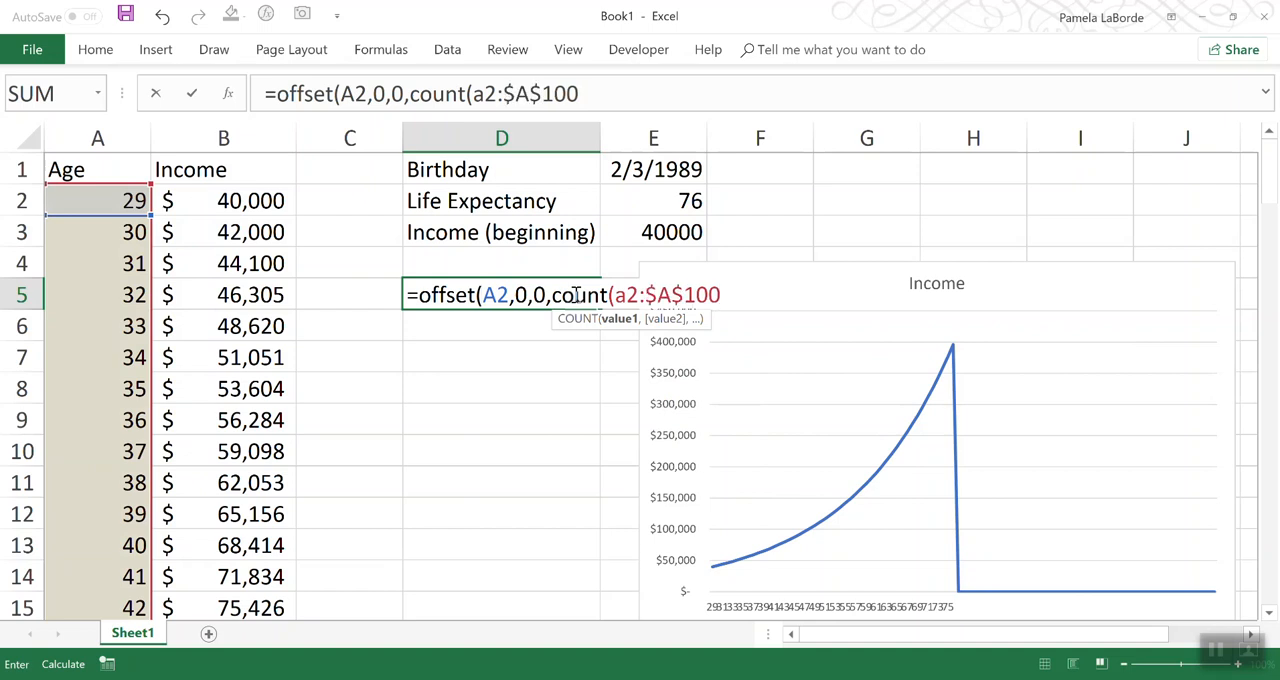
left_click(626, 294)
key("F4")
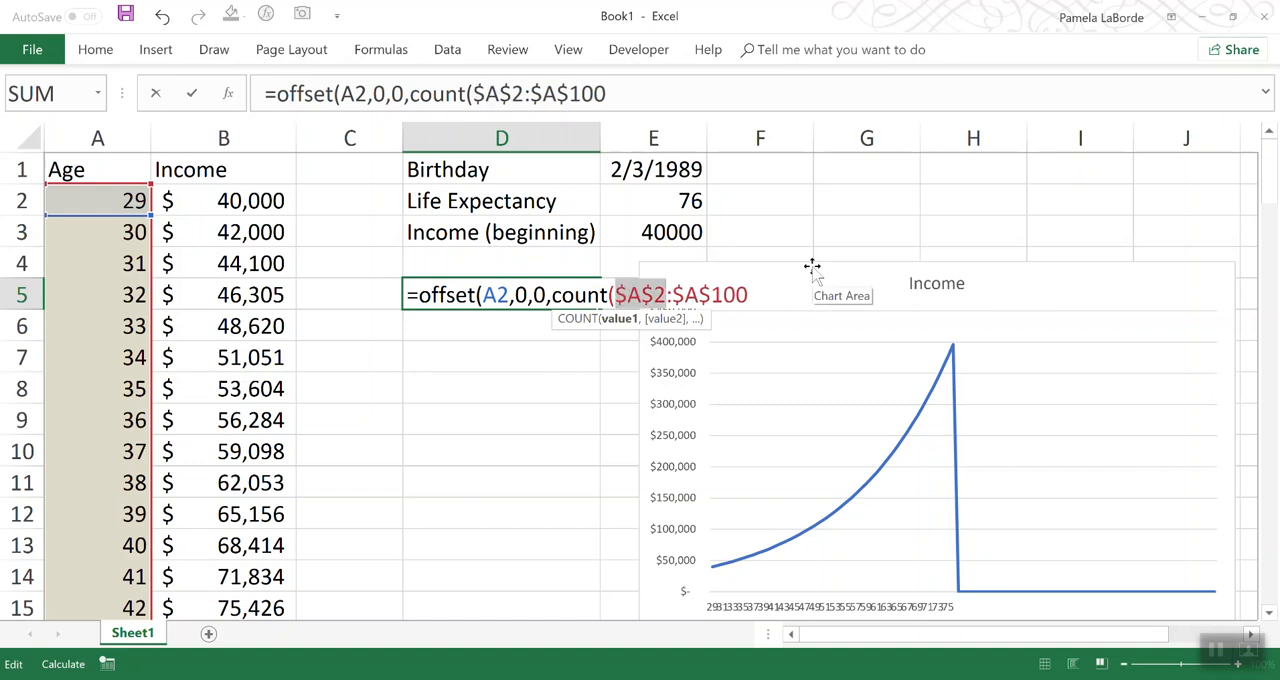
key("End")
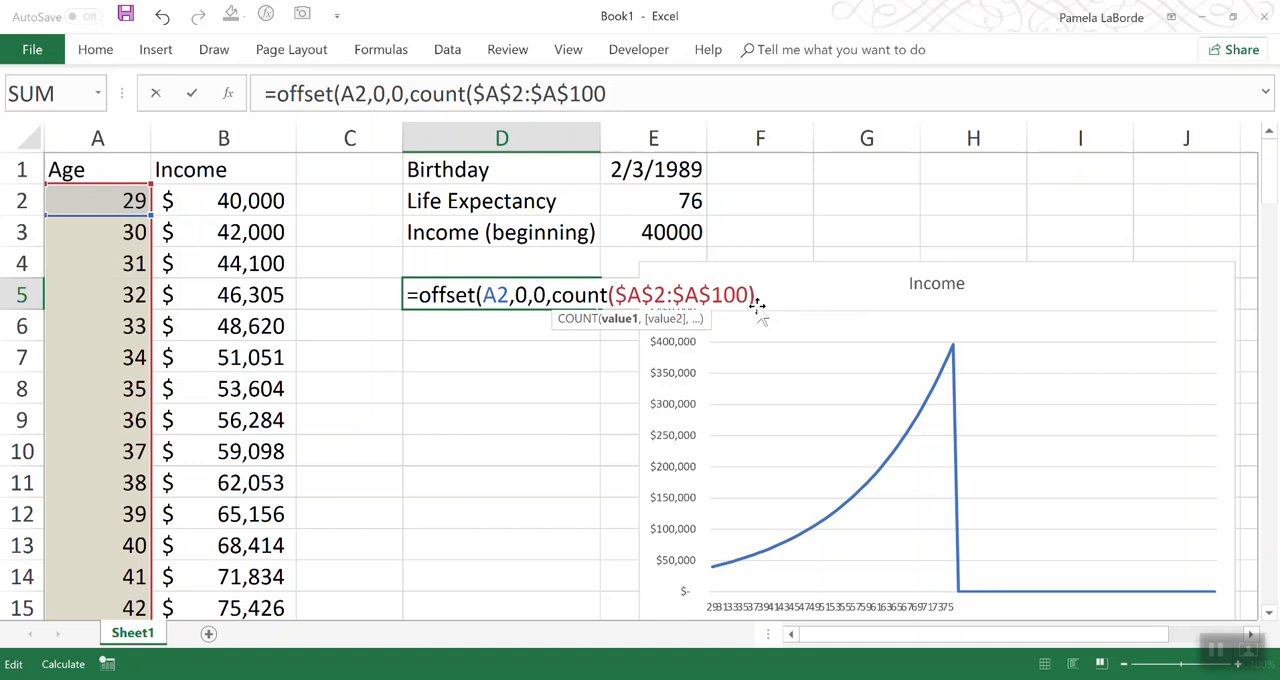
type(")")
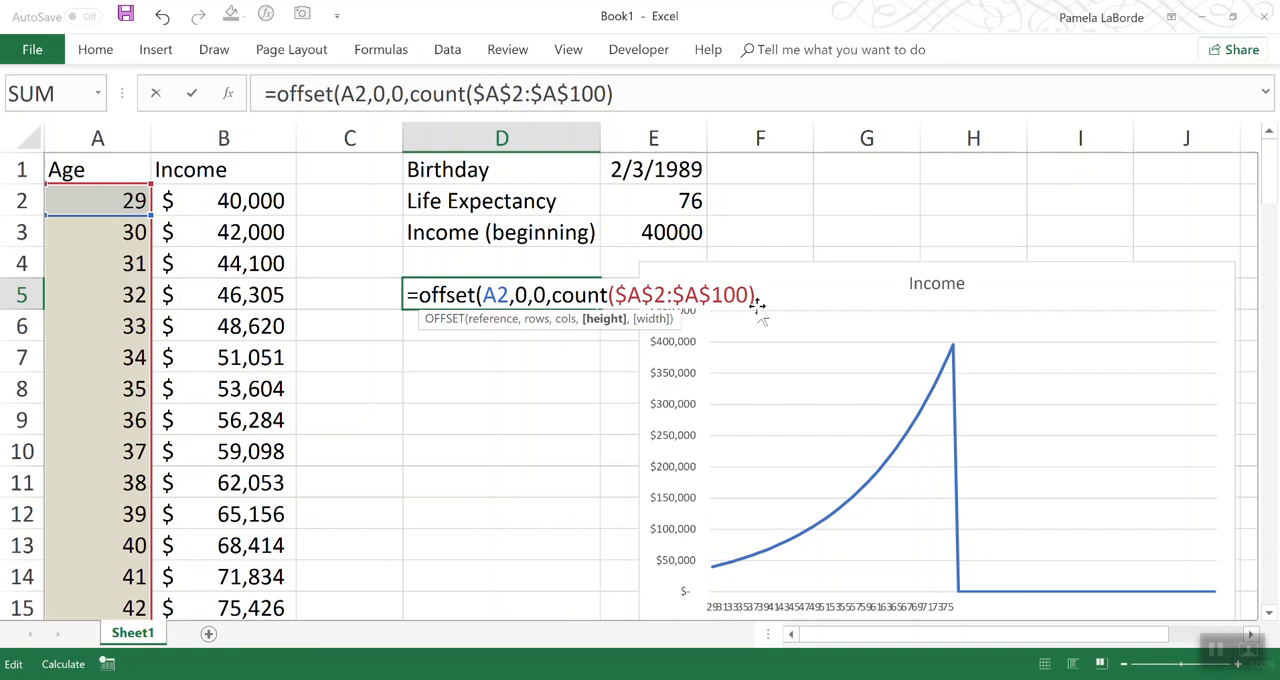
Step: Complete the OFFSET formula in D5 with a width of 1 and compare its result with the age in A5
type(",1")
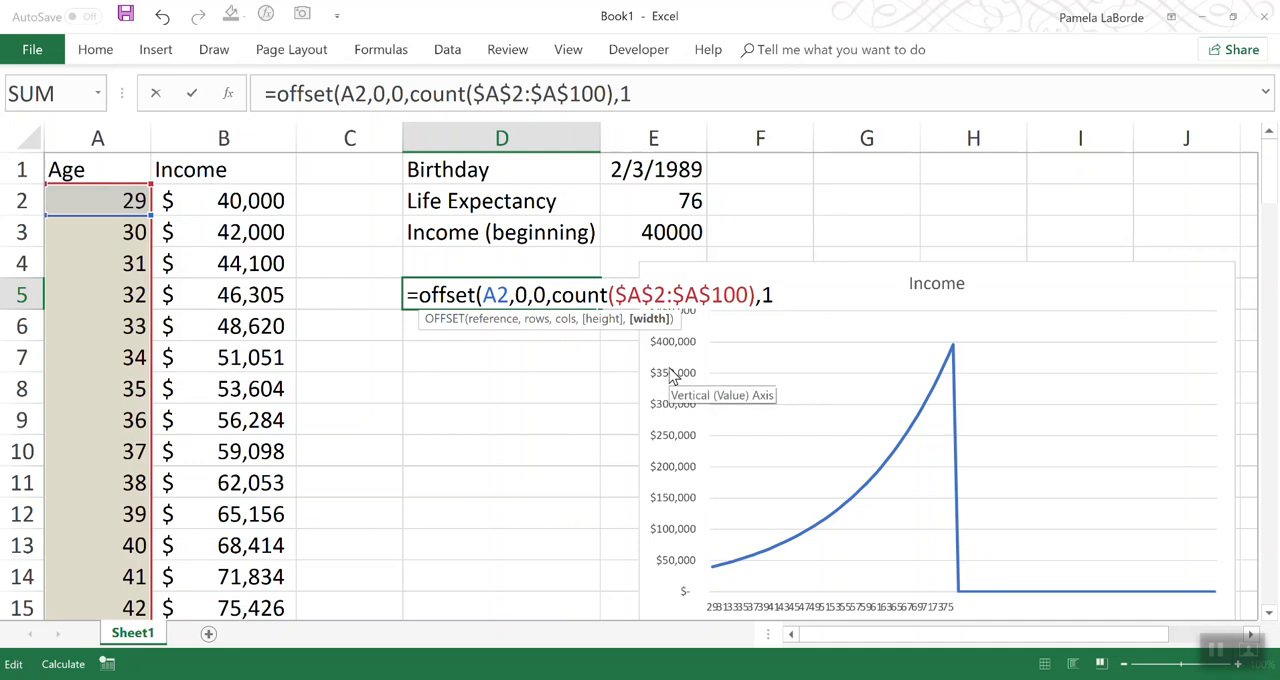
type(")")
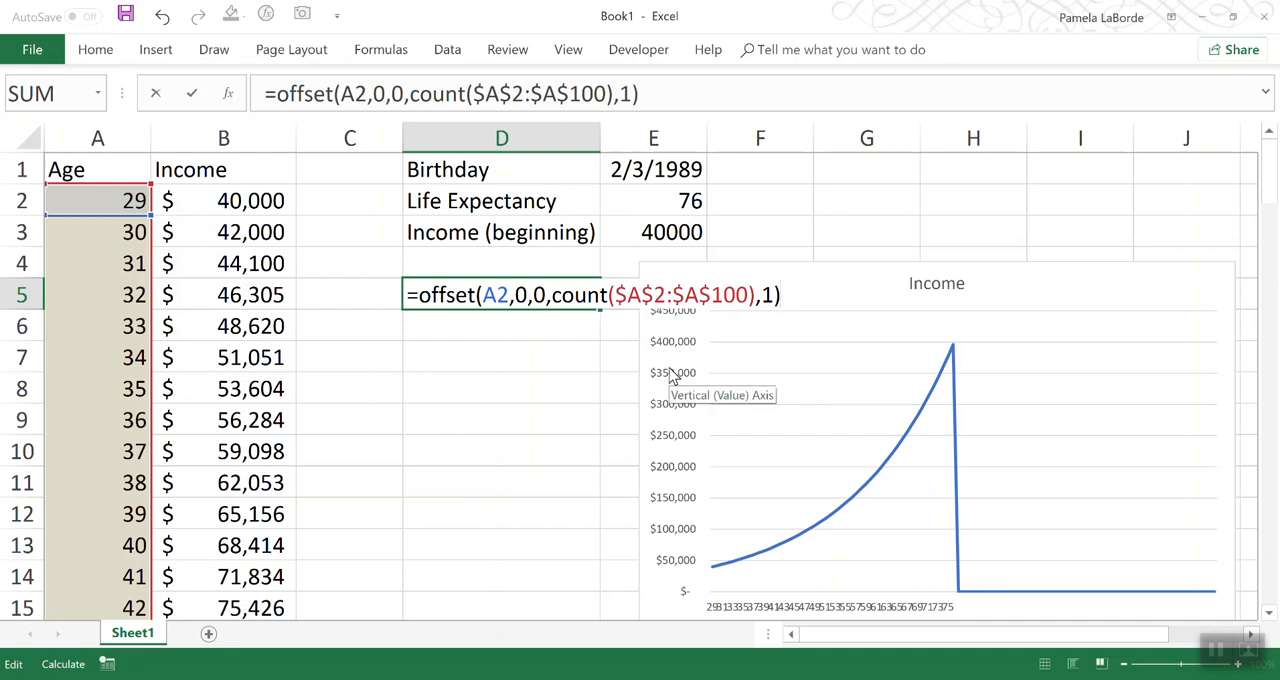
key("Return")
left_click(510, 296)
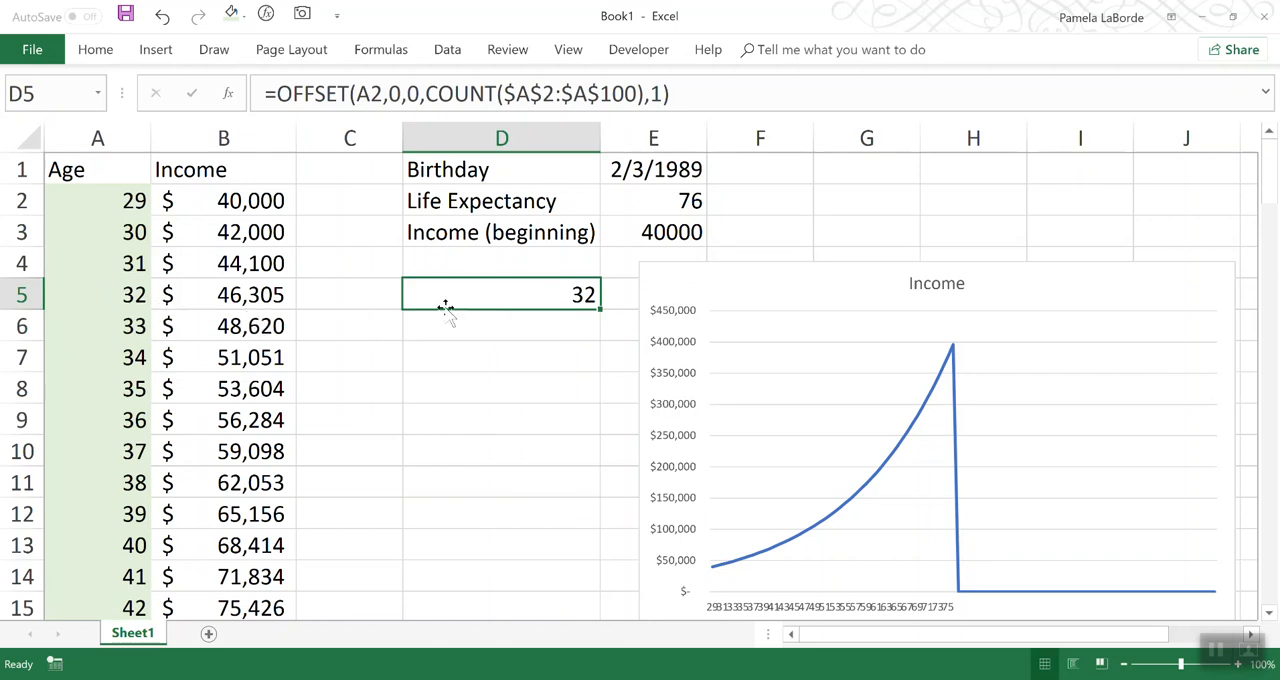
left_click(114, 293)
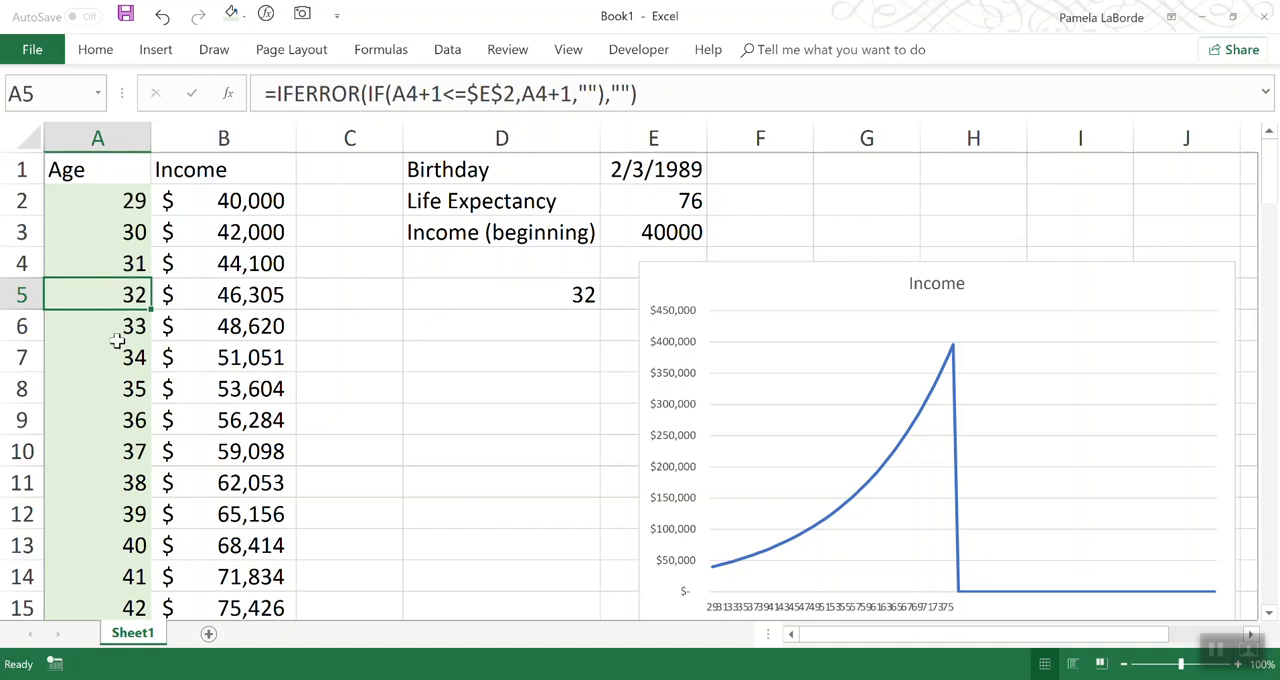
left_click(556, 307)
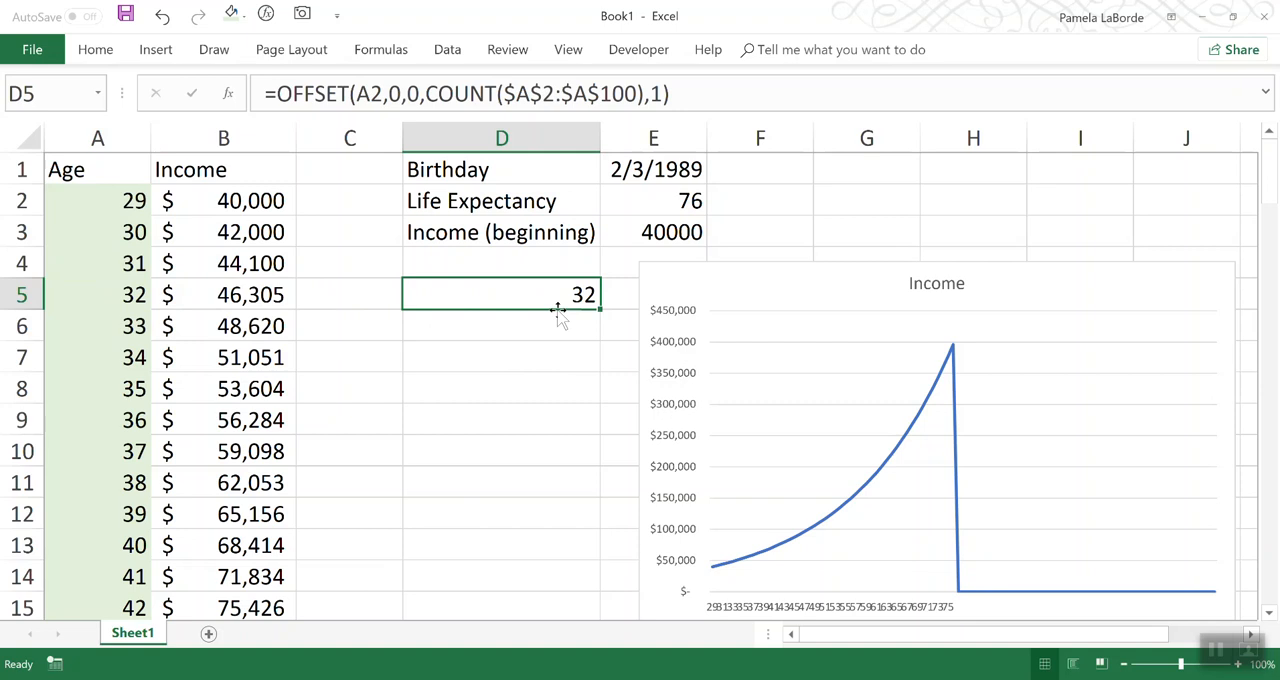
Step: Change the OFFSET formula's reference argument in D5 to the absolute reference $A$2
left_click(372, 94)
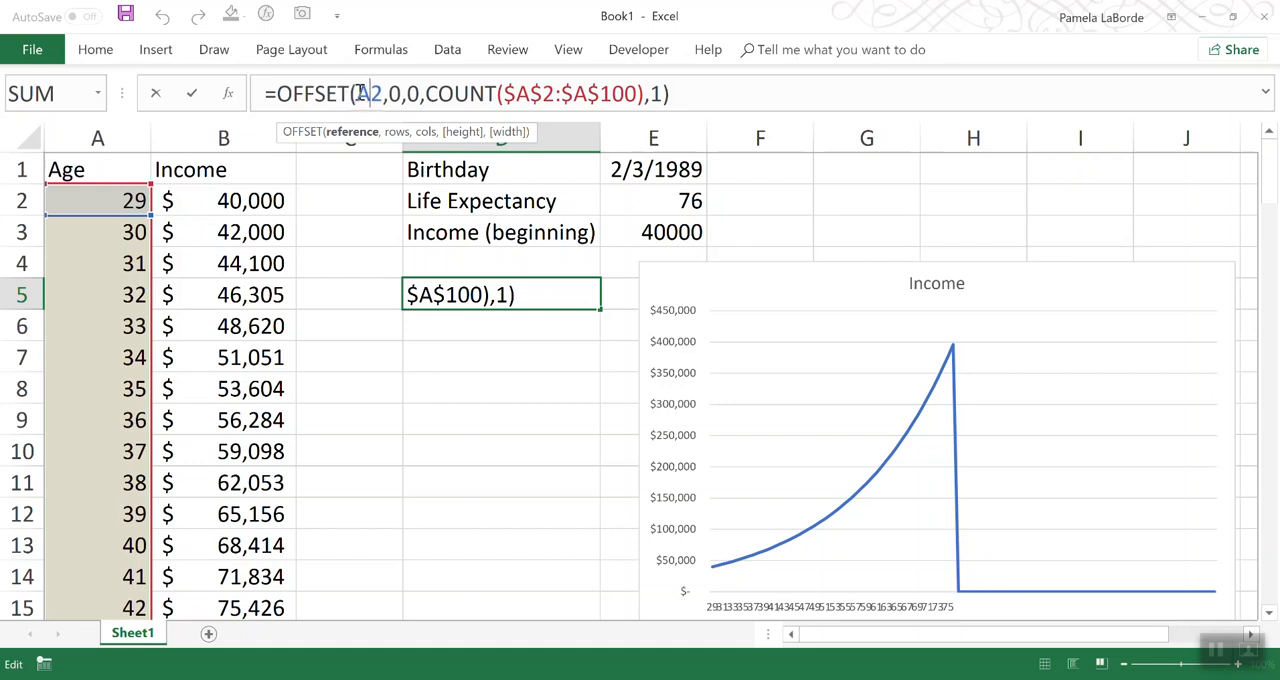
type("4")
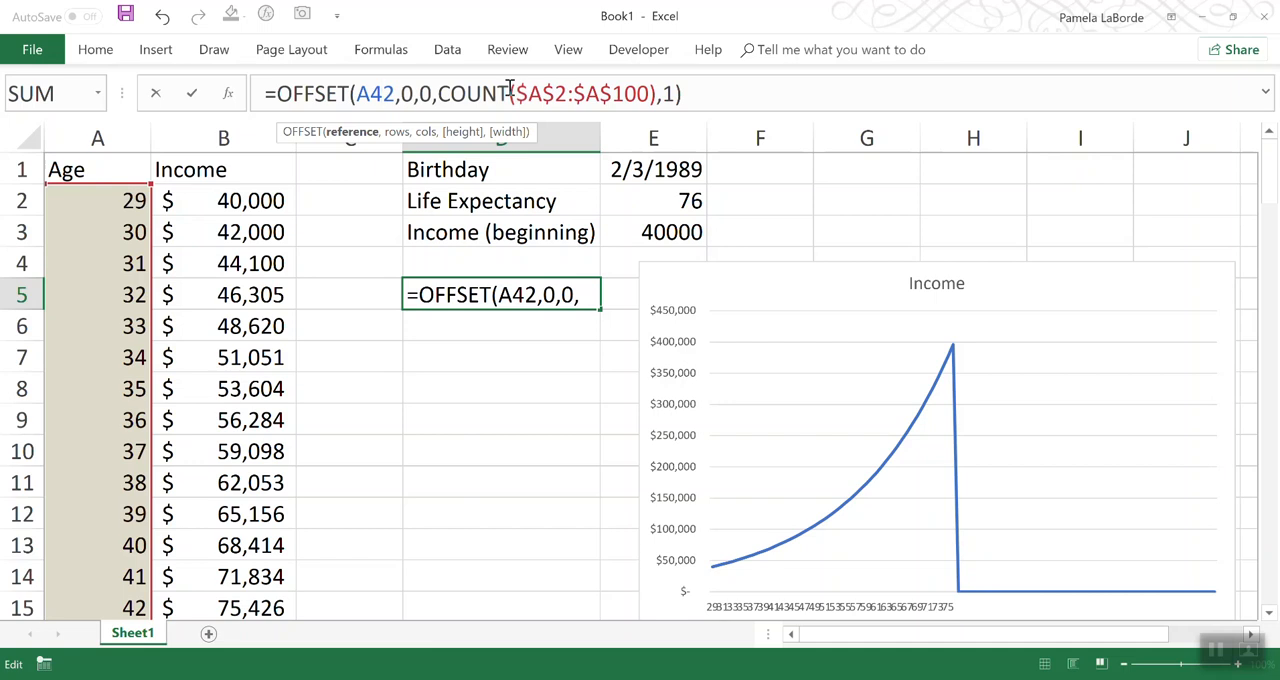
key("BackSpace")
key("BackSpace")
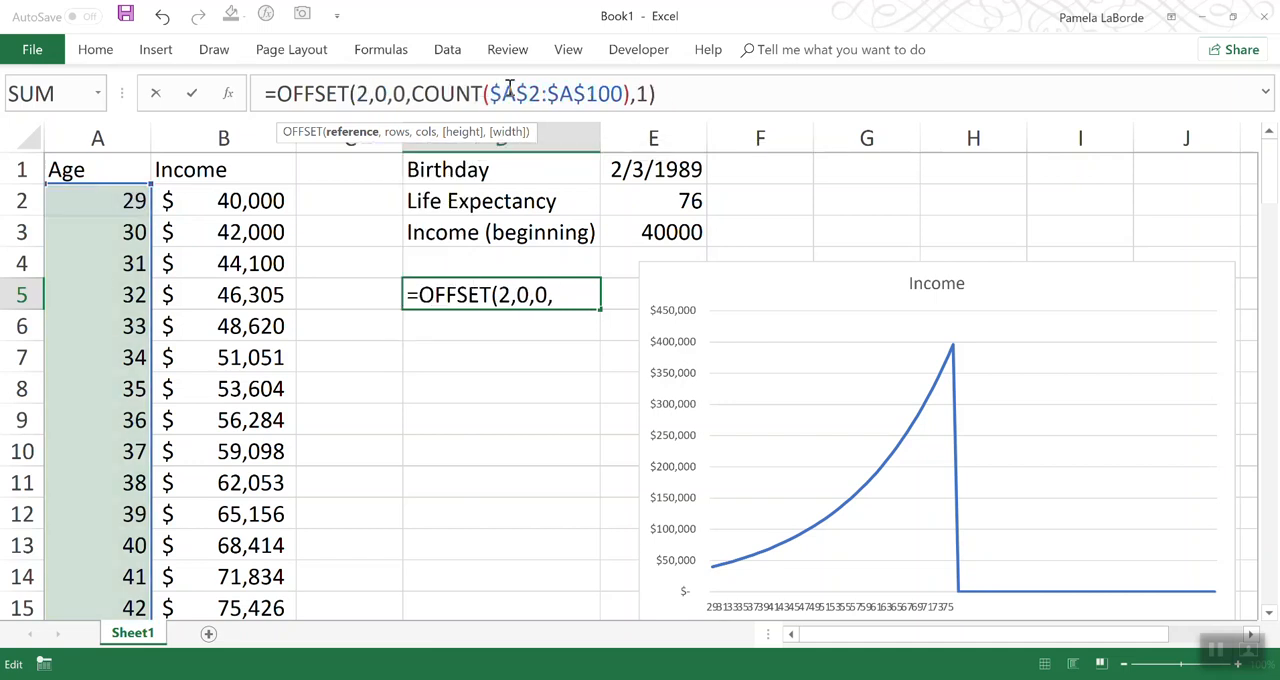
type("$a$")
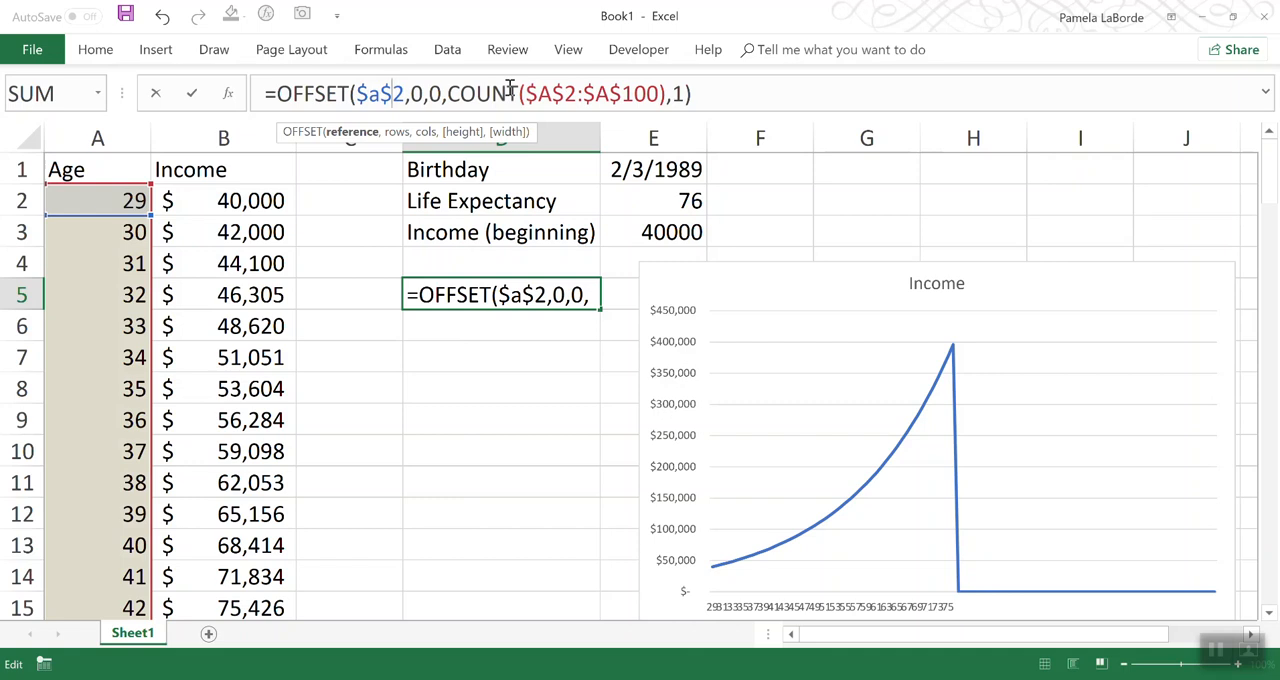
left_click_drag(367, 93, 704, 93)
key("Return")
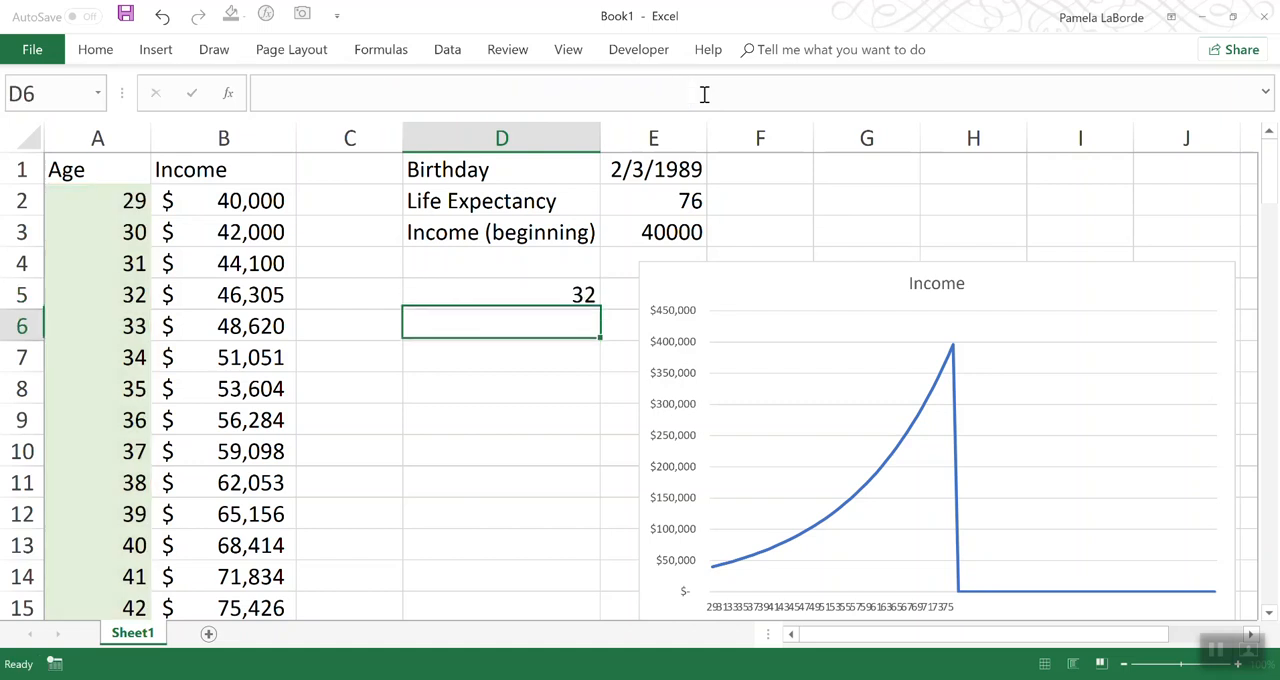
Step: Move the OFFSET formula to D10 to compare its result with A10, and relocate the formula to D4
left_click(537, 293)
left_click_drag(549, 306, 548, 450)
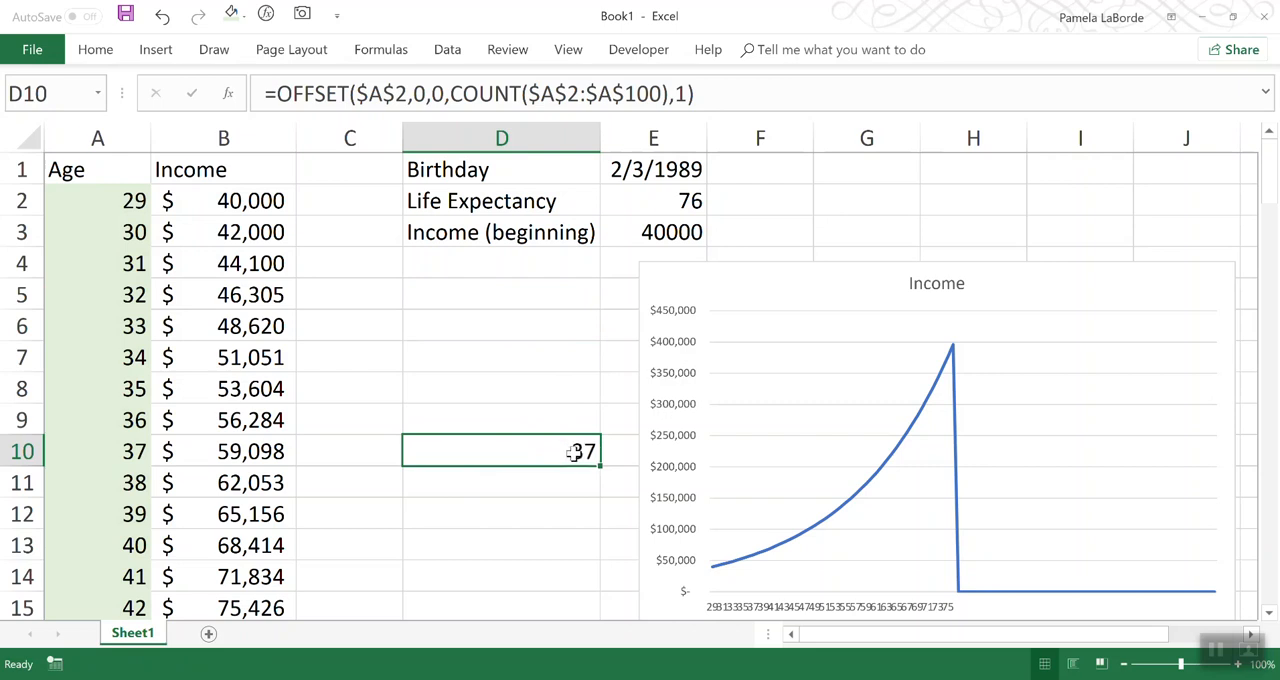
left_click(102, 448)
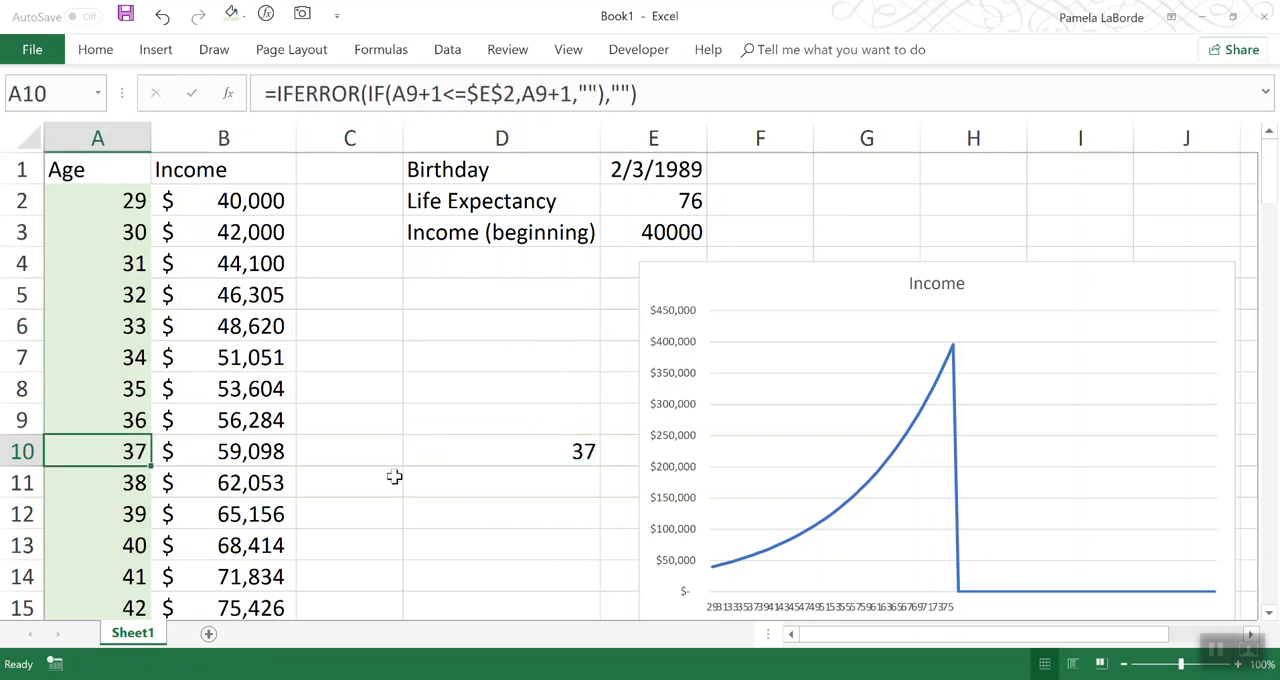
left_click(518, 451)
left_click_drag(543, 467, 506, 263)
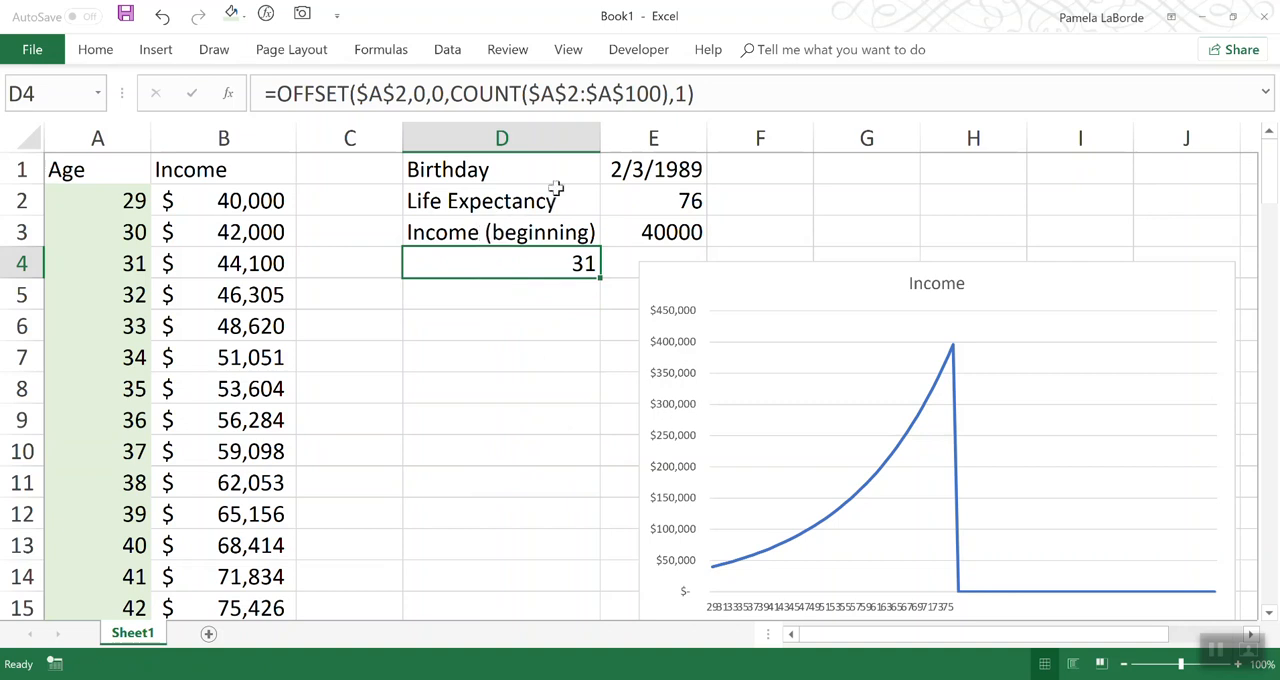
Step: Copy the OFFSET formula text from D4 and define a workbook-scoped name AgeAxis that refers to it
left_click_drag(705, 93, 262, 91)
key("ctrl+c")
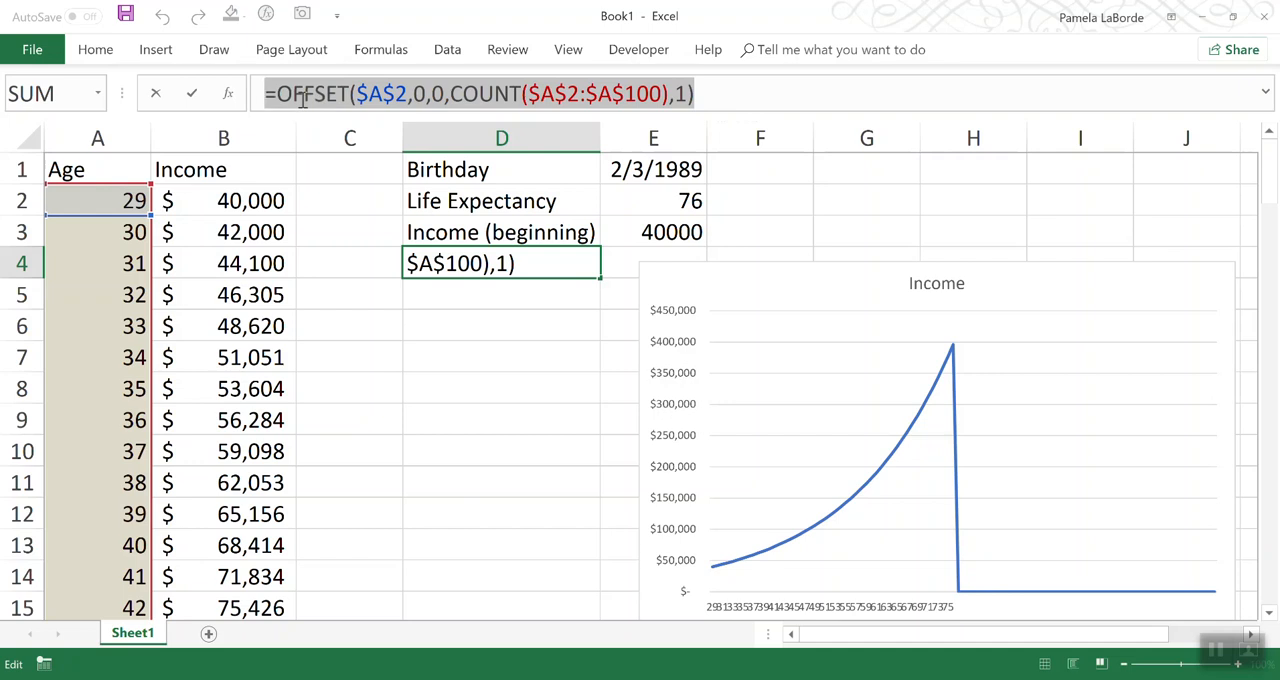
key("Escape")
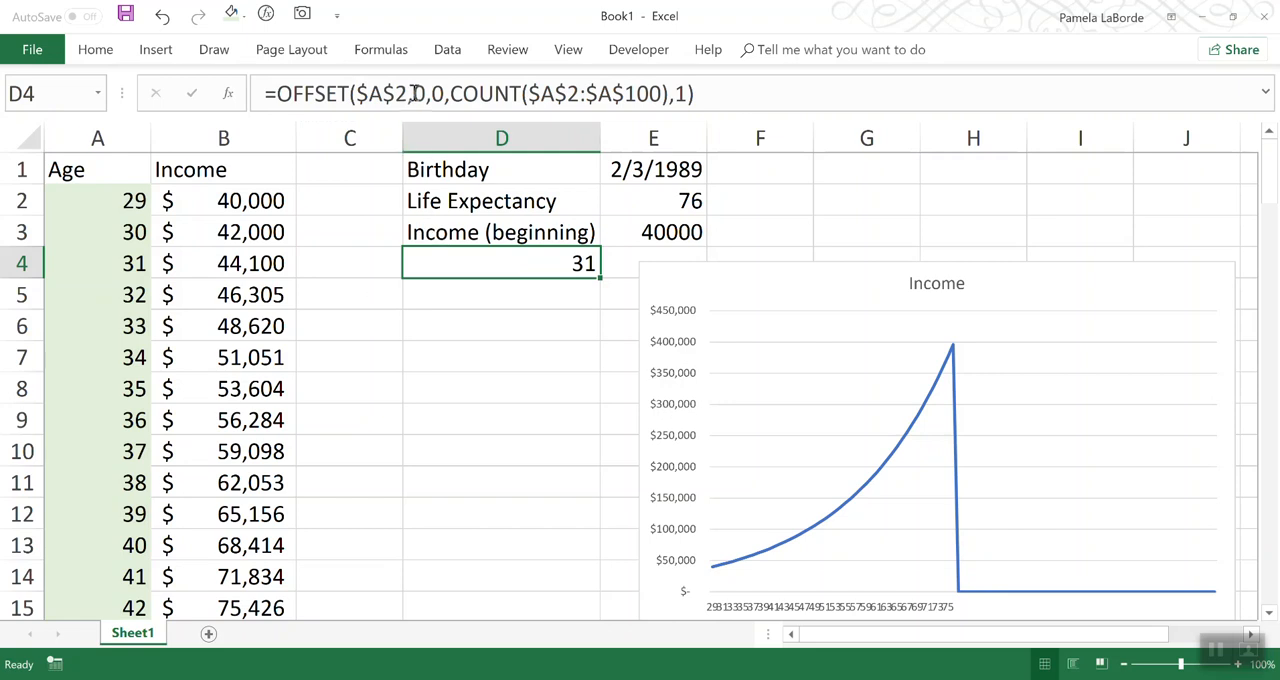
left_click(381, 50)
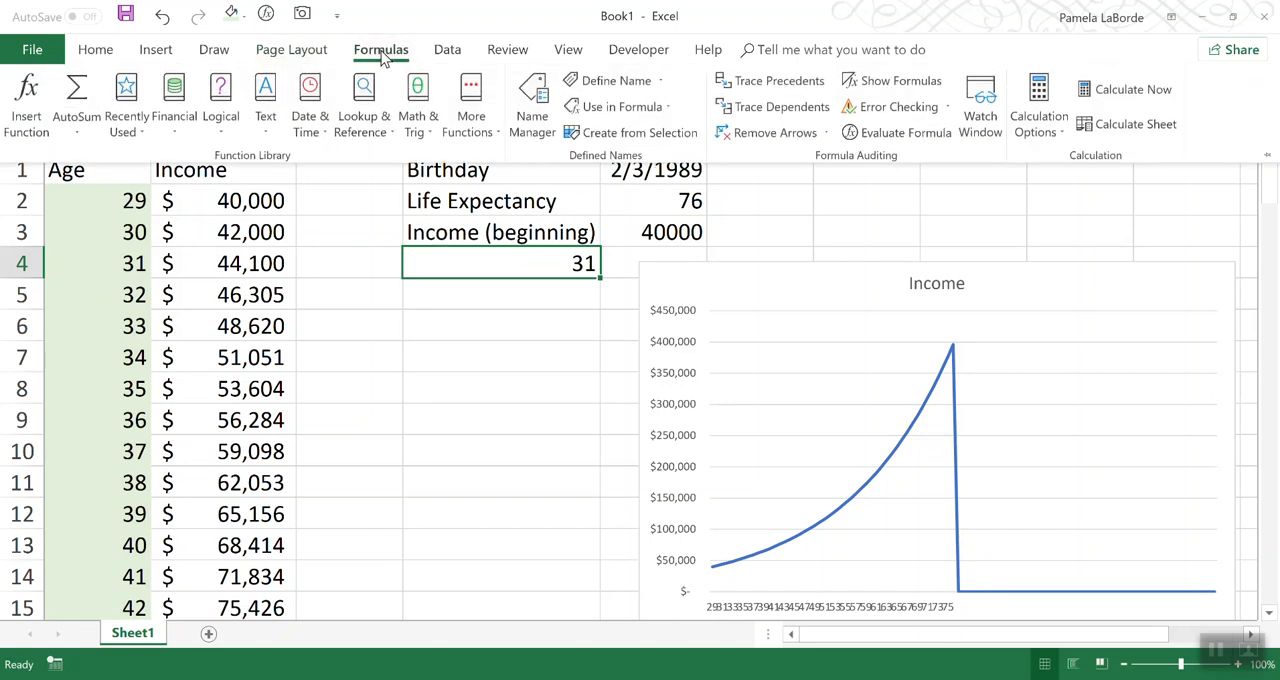
left_click(530, 105)
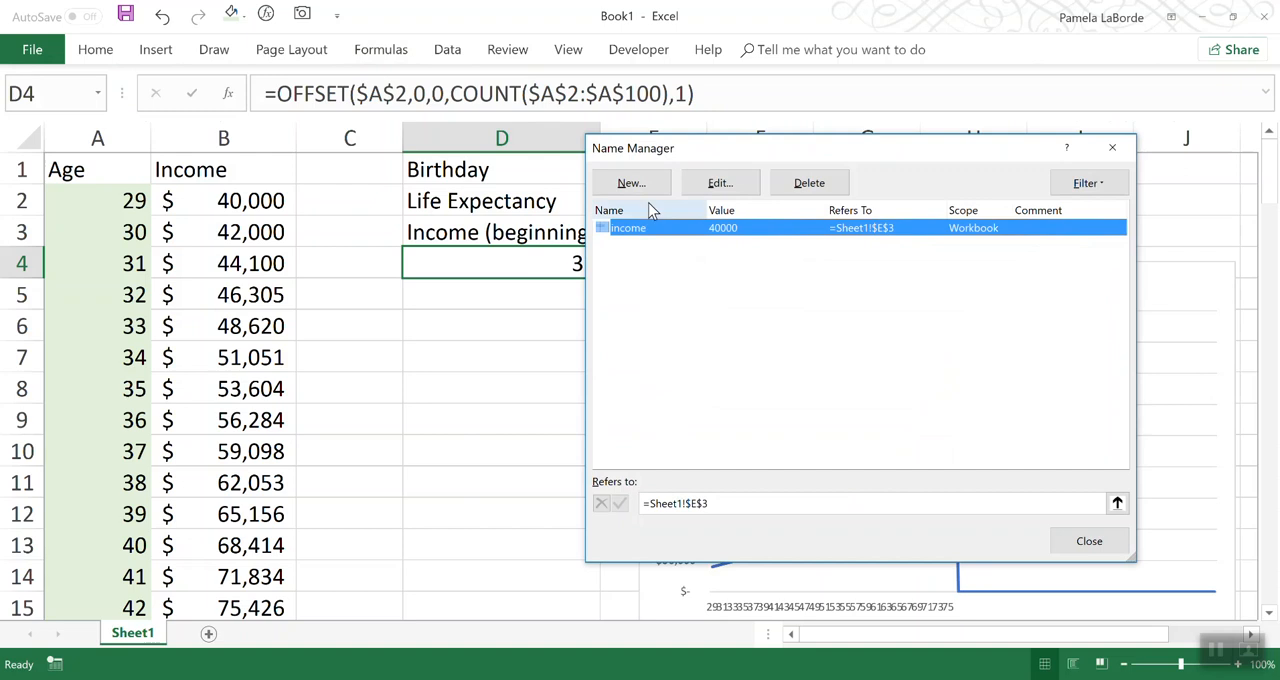
left_click(630, 184)
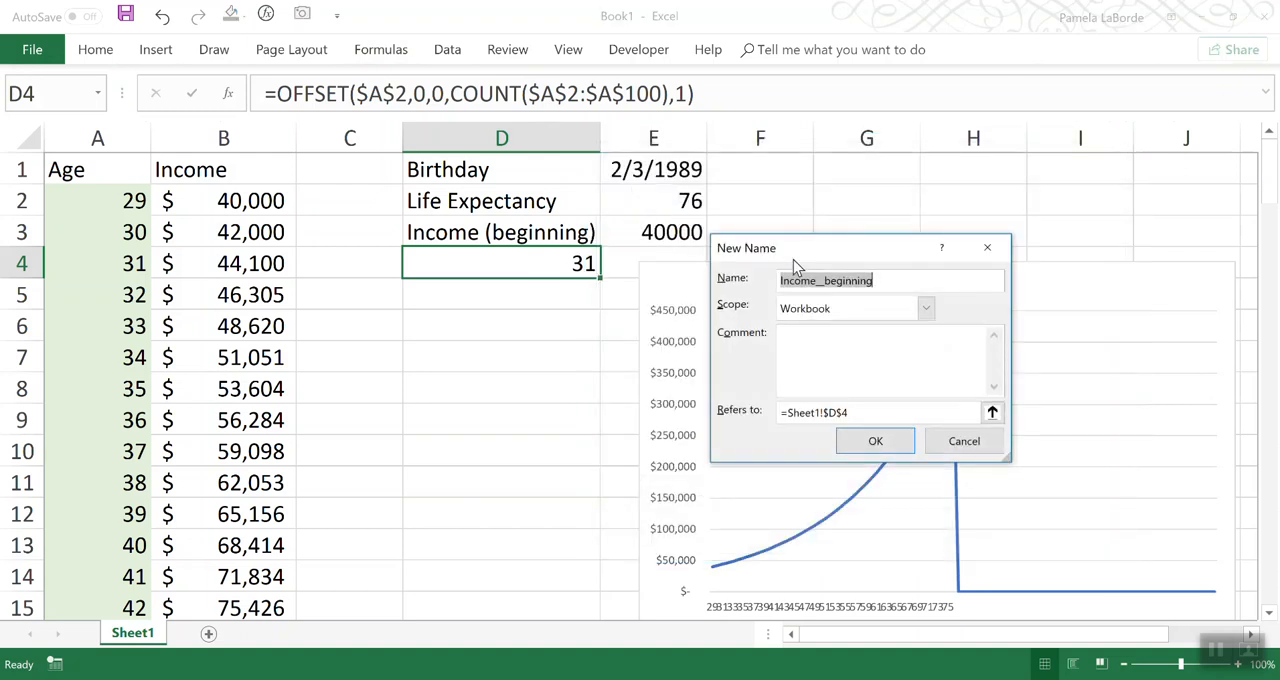
type("A")
left_click_drag(862, 412, 750, 418)
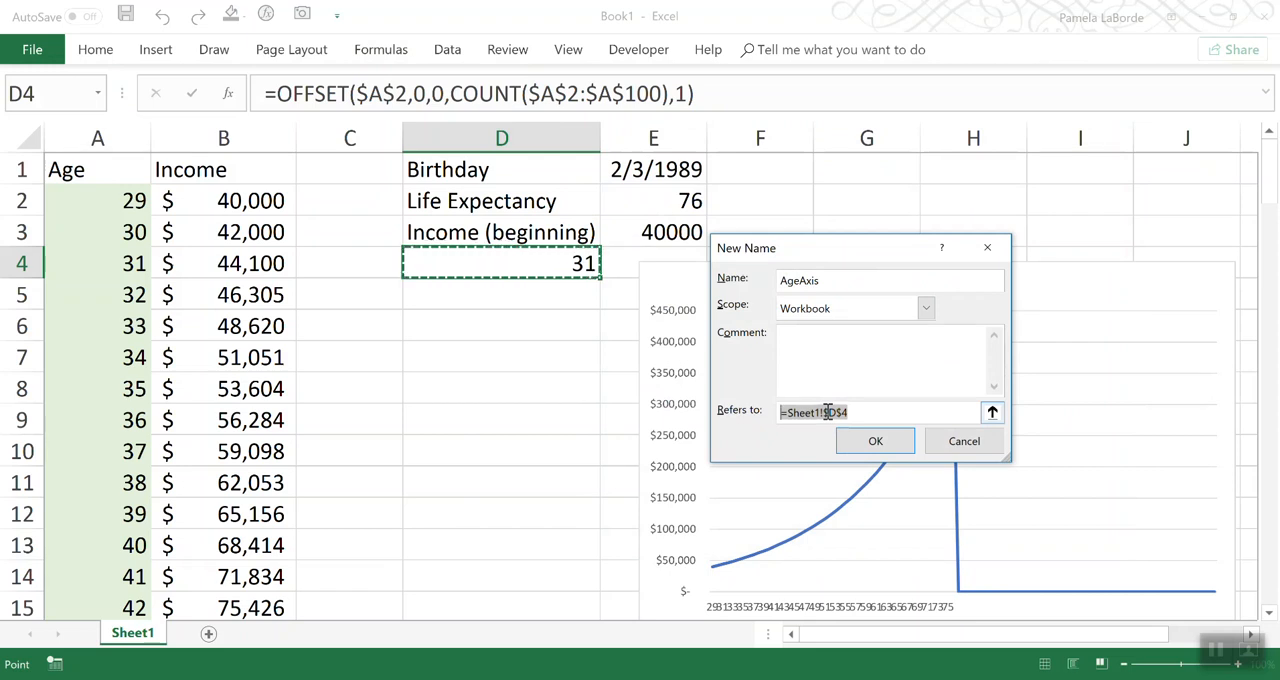
key("ctrl+v")
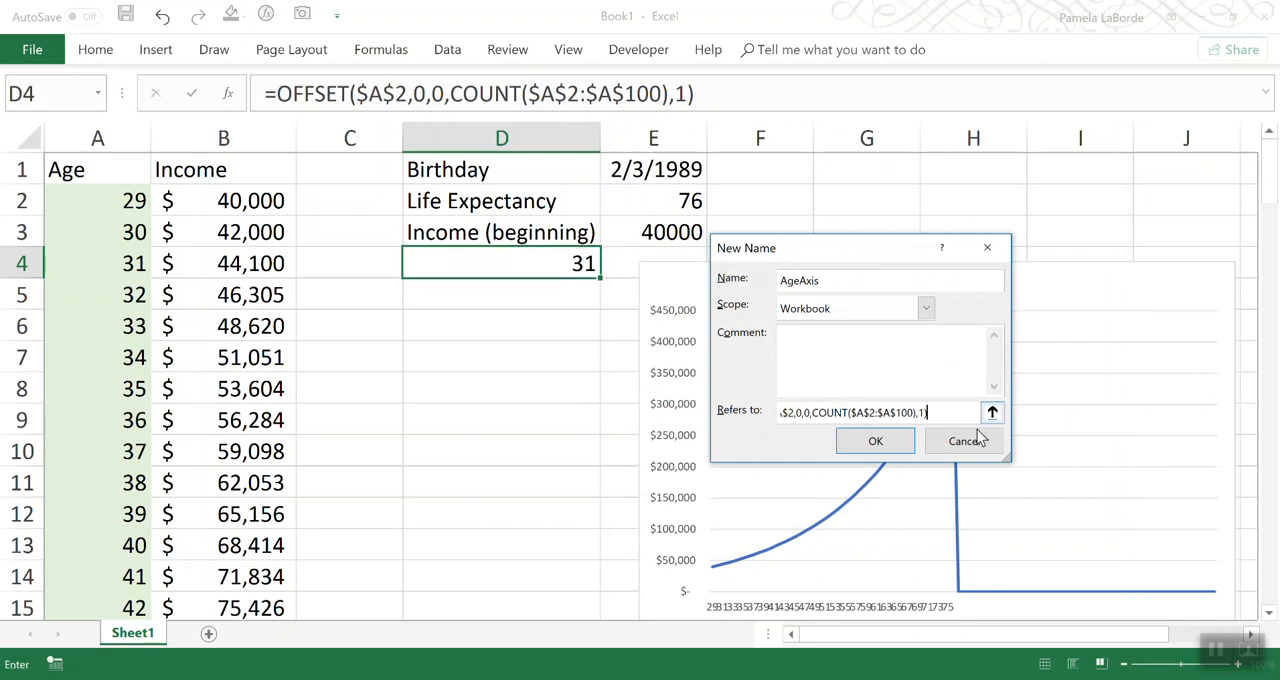
left_click(875, 442)
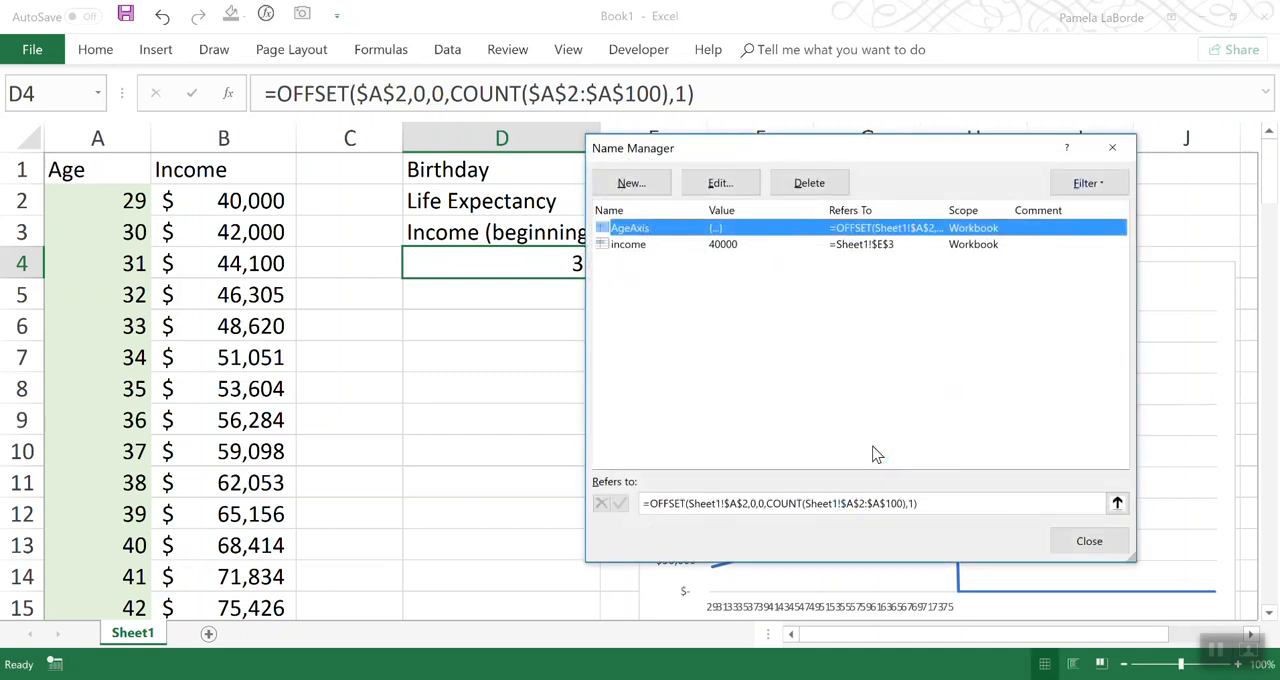
left_click(1085, 540)
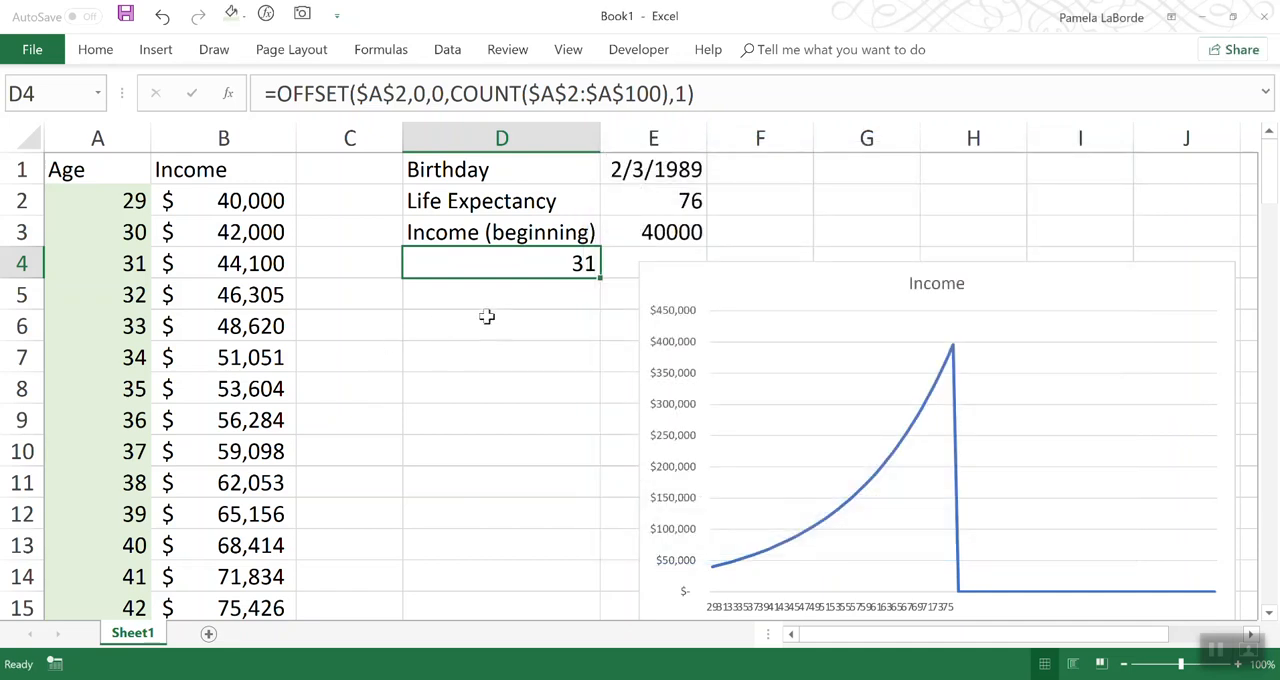
Step: Paste the copied OFFSET formula text from D4 into D6, keeping its references unchanged
left_click(483, 325)
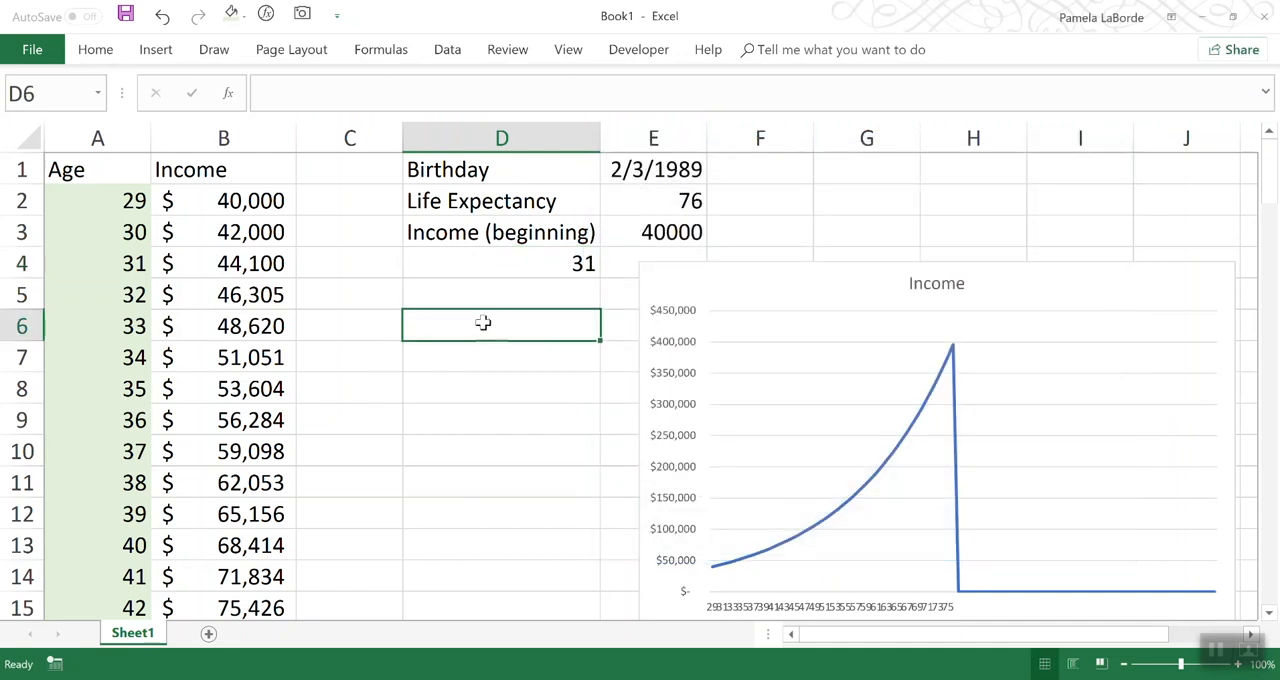
left_click_drag(250, 204, 300, 368)
left_click(489, 352)
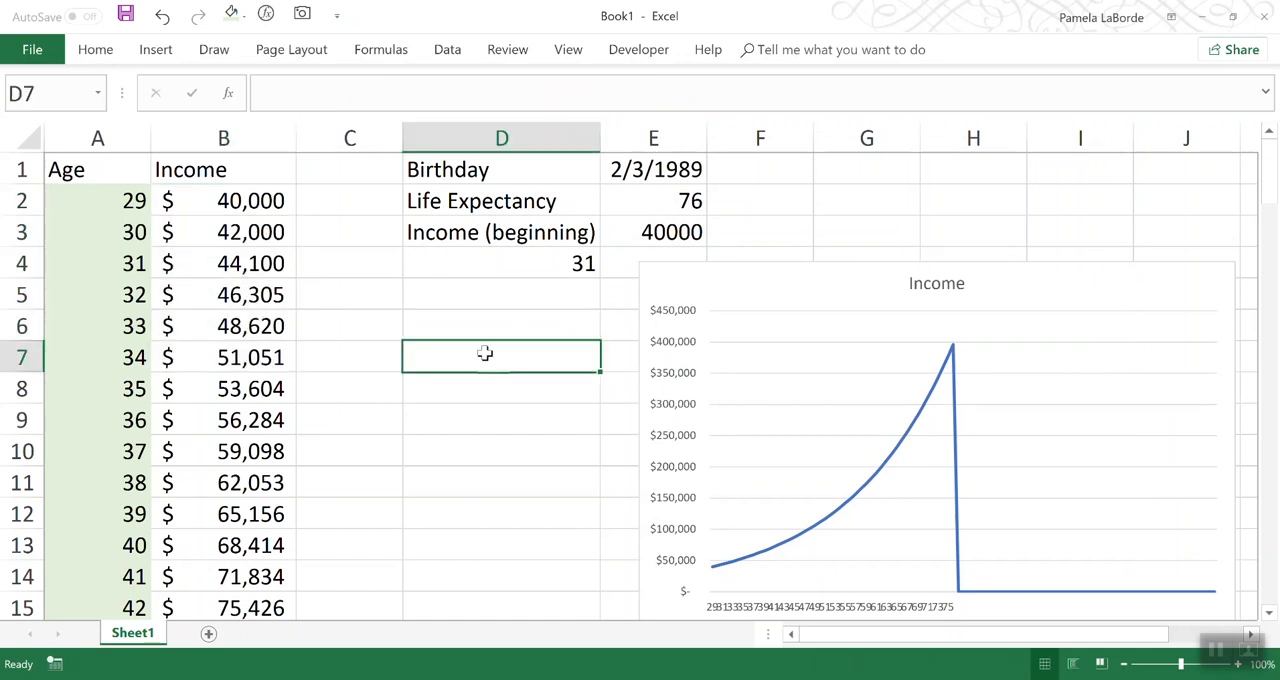
left_click(519, 263)
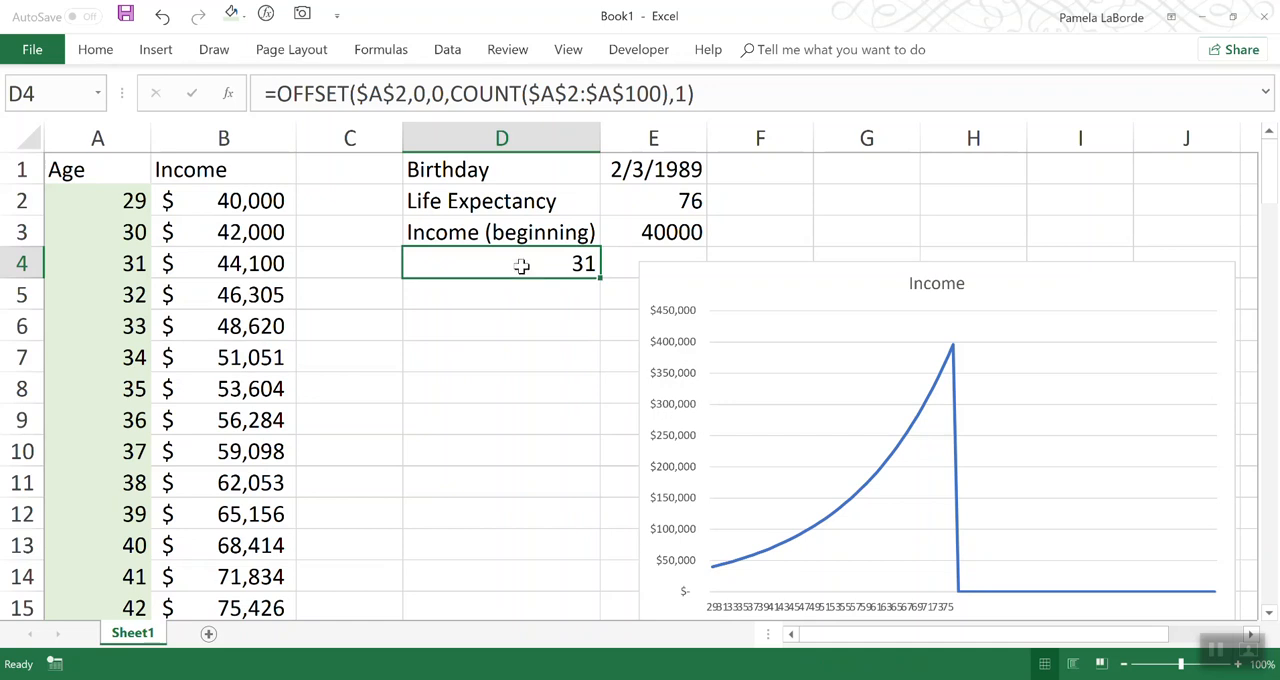
left_click_drag(737, 94, 711, 94)
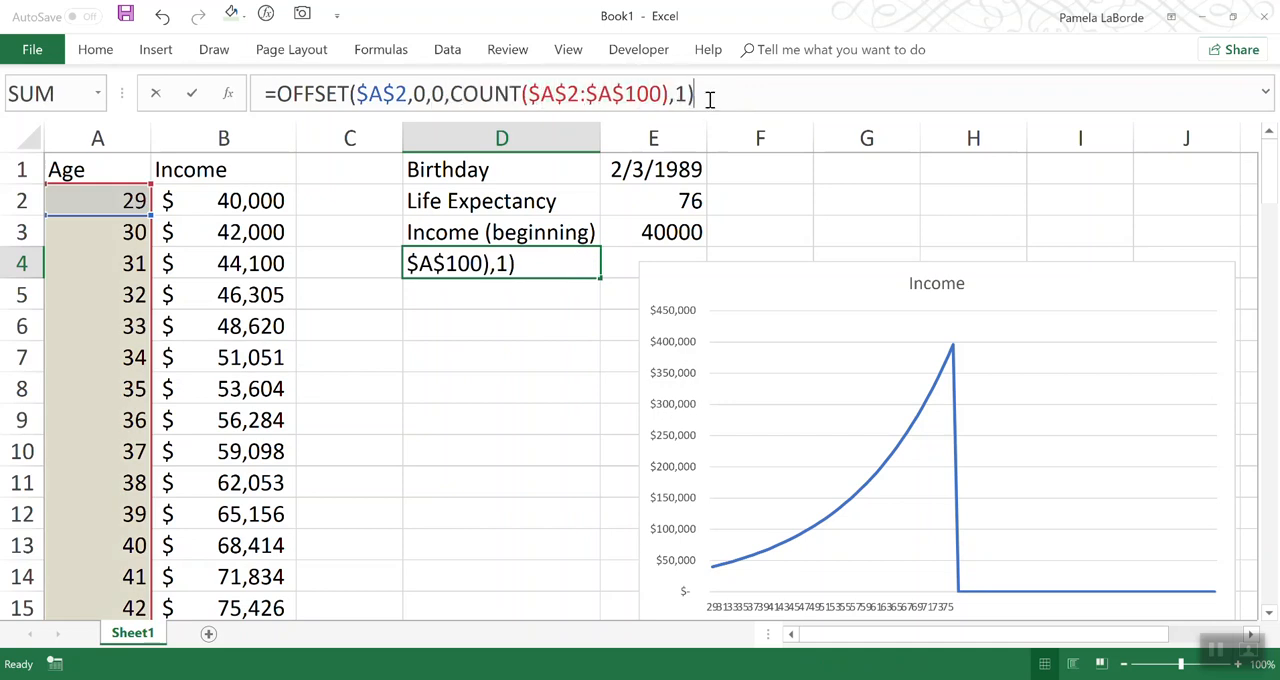
key("ctrl+Return")
left_click(523, 326)
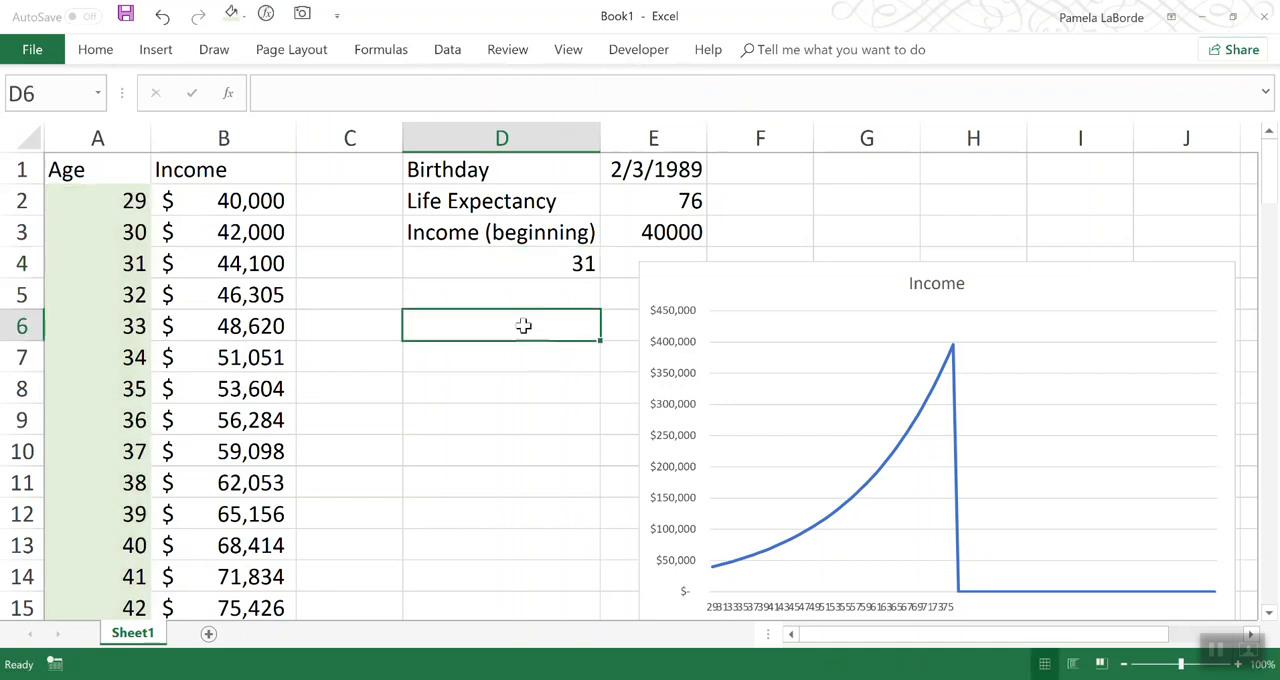
key("ctrl+v")
Step: Point the D6 formula at the Income column so it reads =OFFSET($B$2,0,0,COUNT($B$2:$B$100),1)
left_click(378, 94)
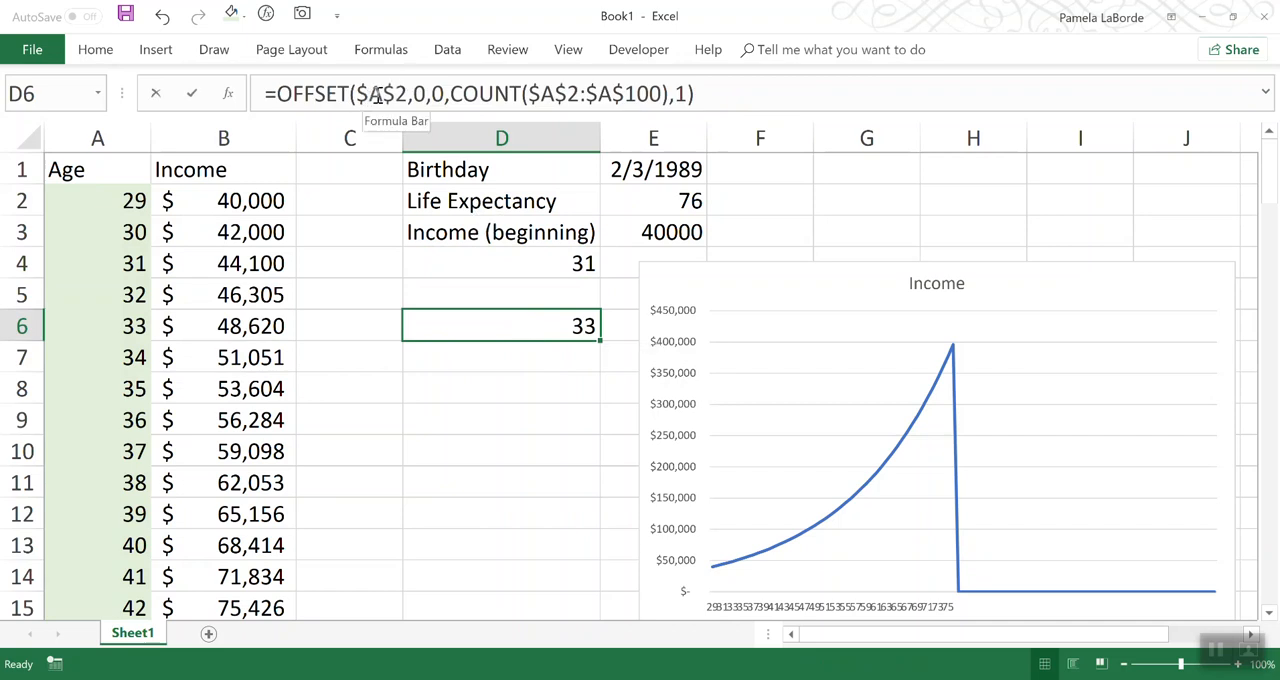
left_click_drag(378, 94, 366, 94)
type("B")
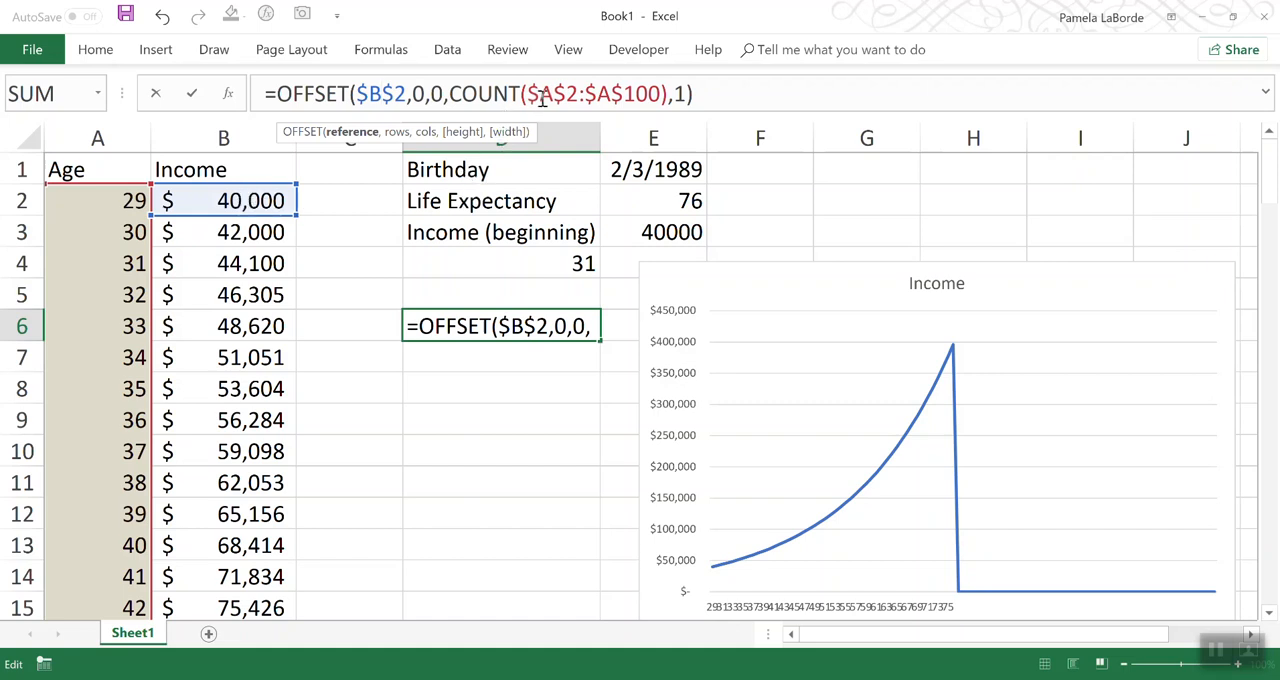
left_click_drag(546, 94, 613, 94)
type("B$2:$B")
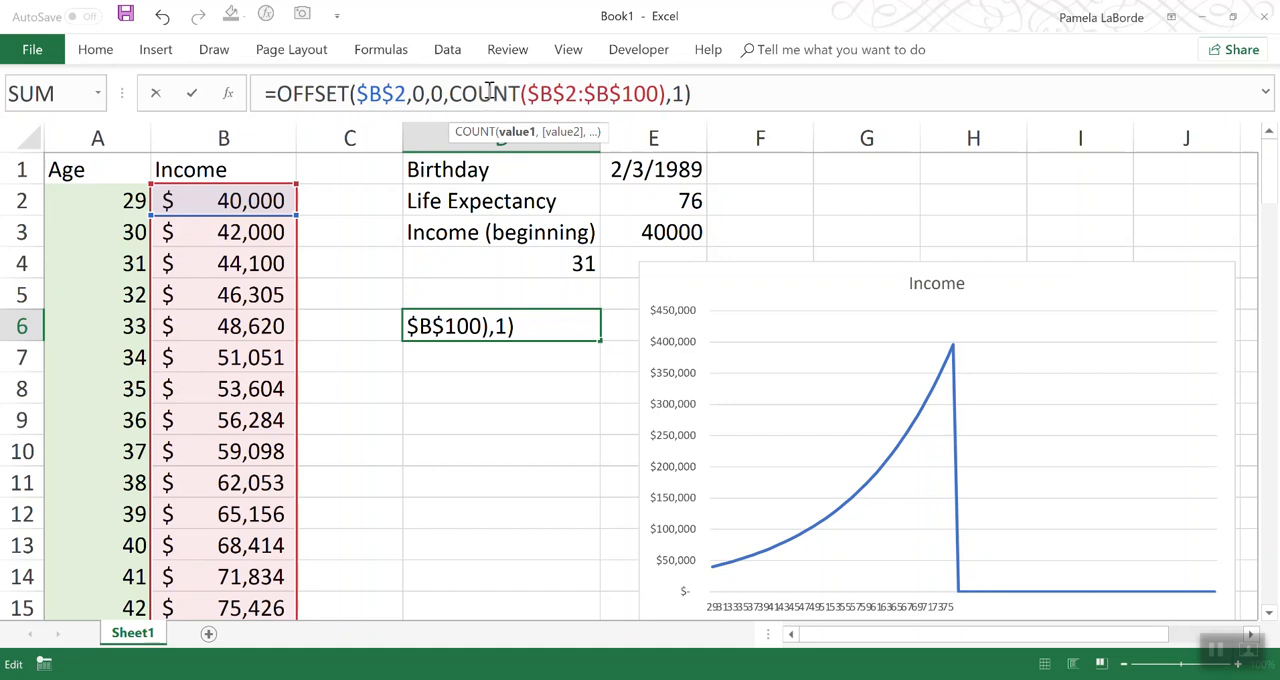
left_click_drag(451, 92, 686, 94)
left_click(704, 94)
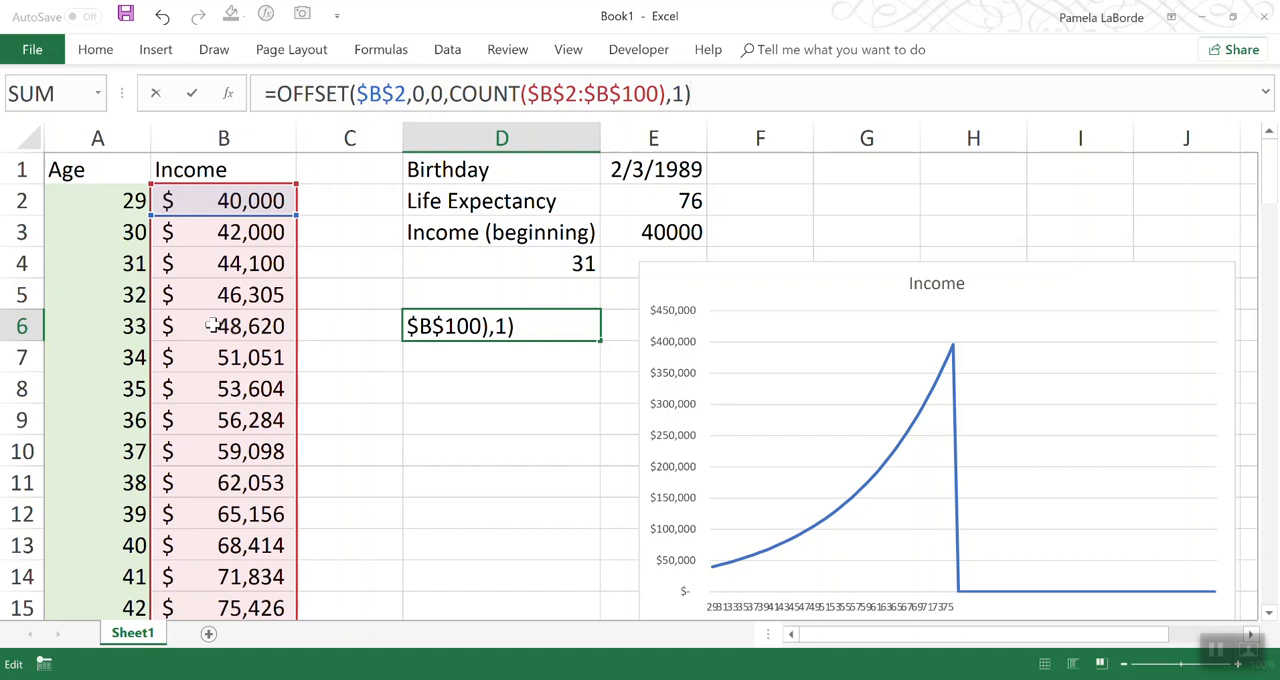
key("Return")
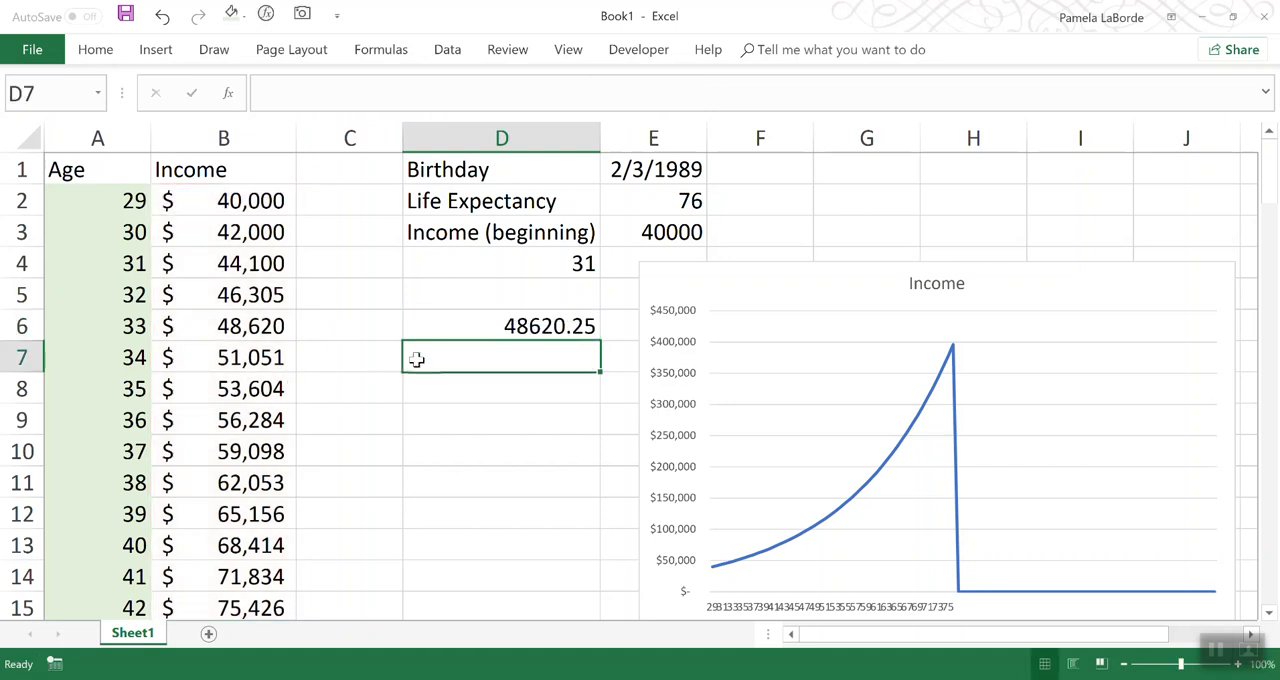
Step: Review the Income OFFSET formula's arguments in D6 and move the formula to D13 for comparison with column B
left_click(468, 330)
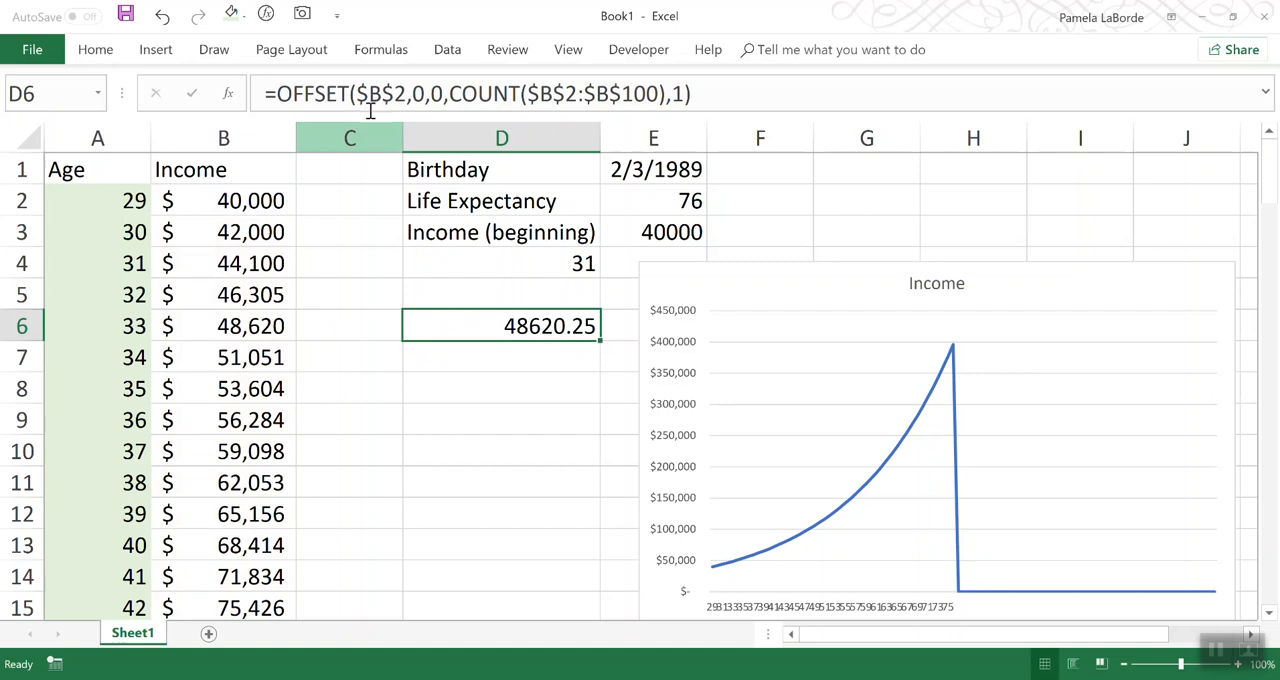
left_click_drag(360, 93, 682, 98)
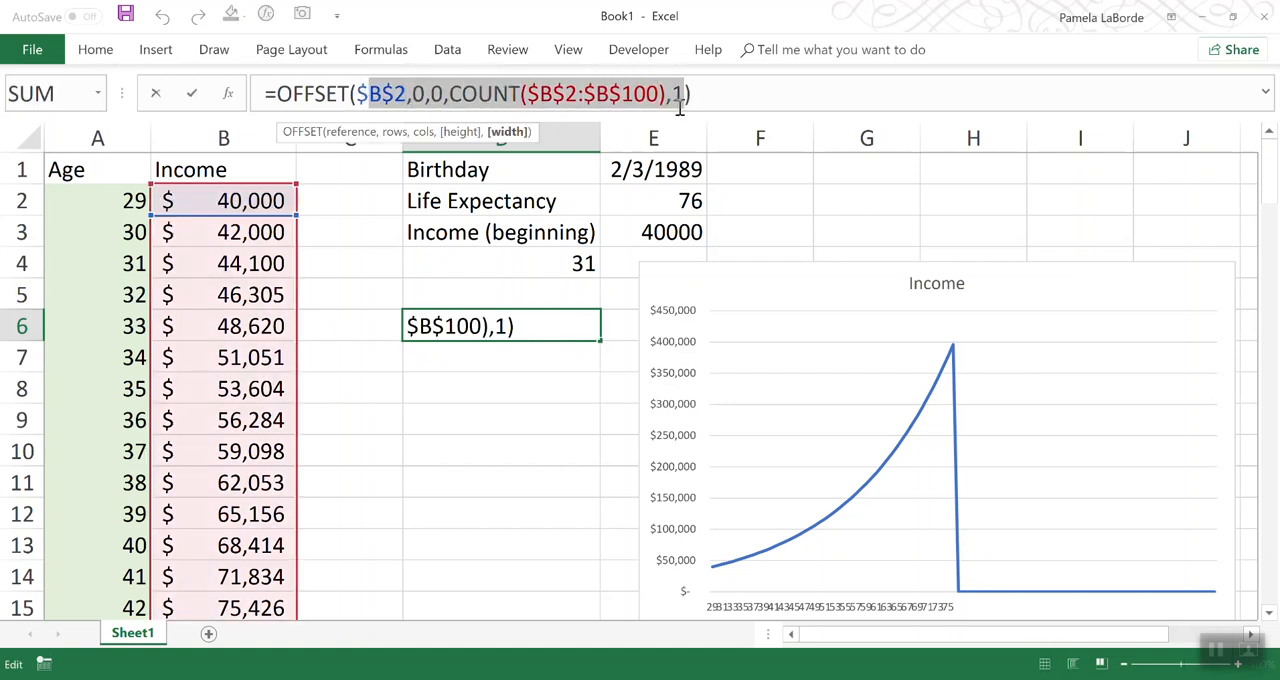
key("Escape")
left_click_drag(553, 342, 589, 545)
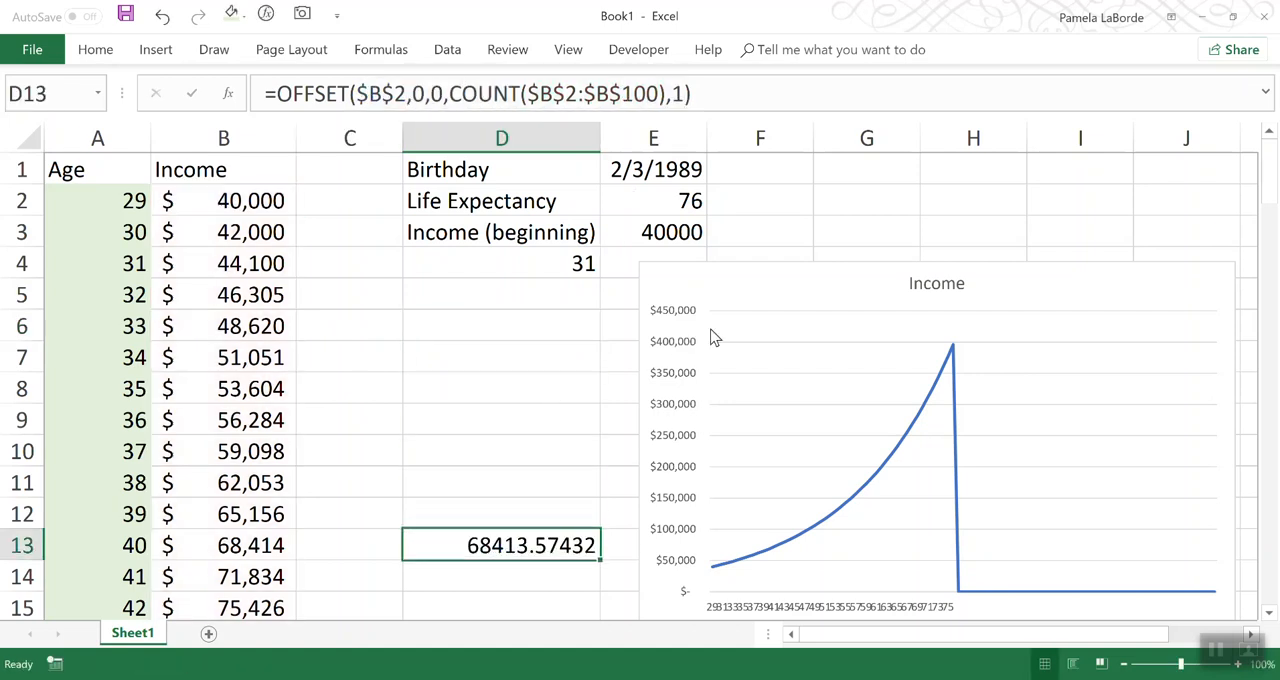
Step: Move the Income OFFSET formula from D13 to D5, directly below the Age formula
left_click(292, 543)
left_click(495, 547)
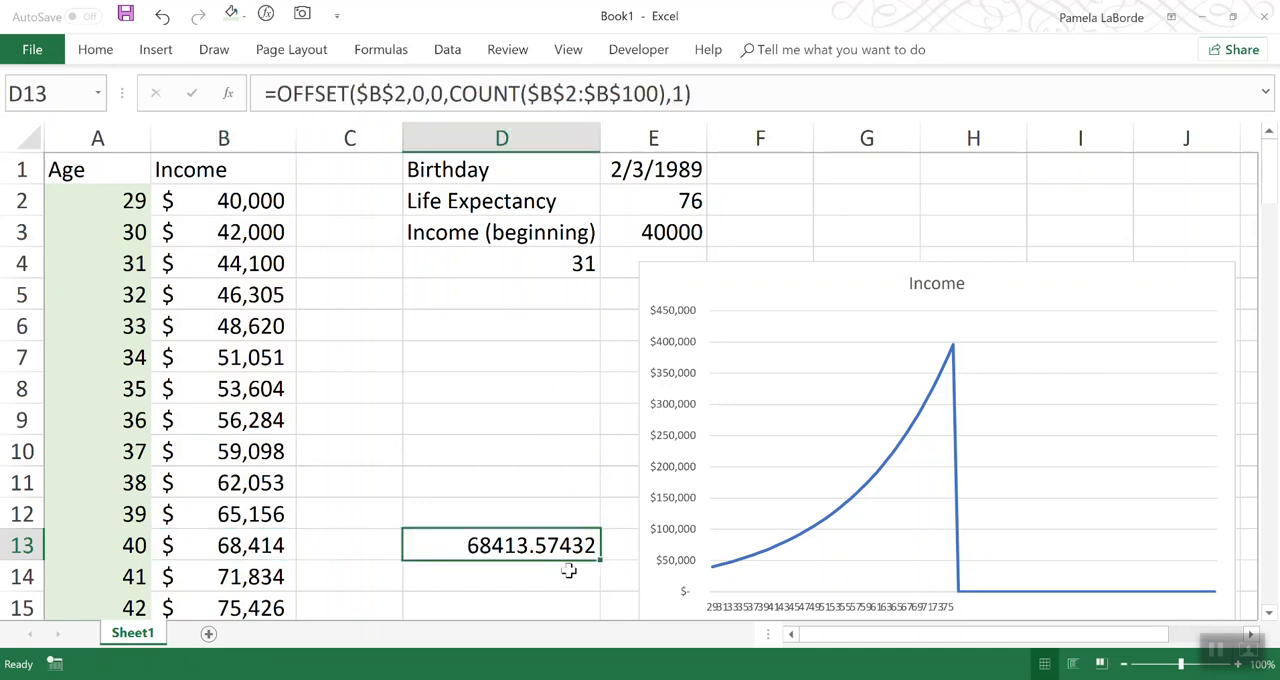
left_click_drag(535, 561, 523, 295)
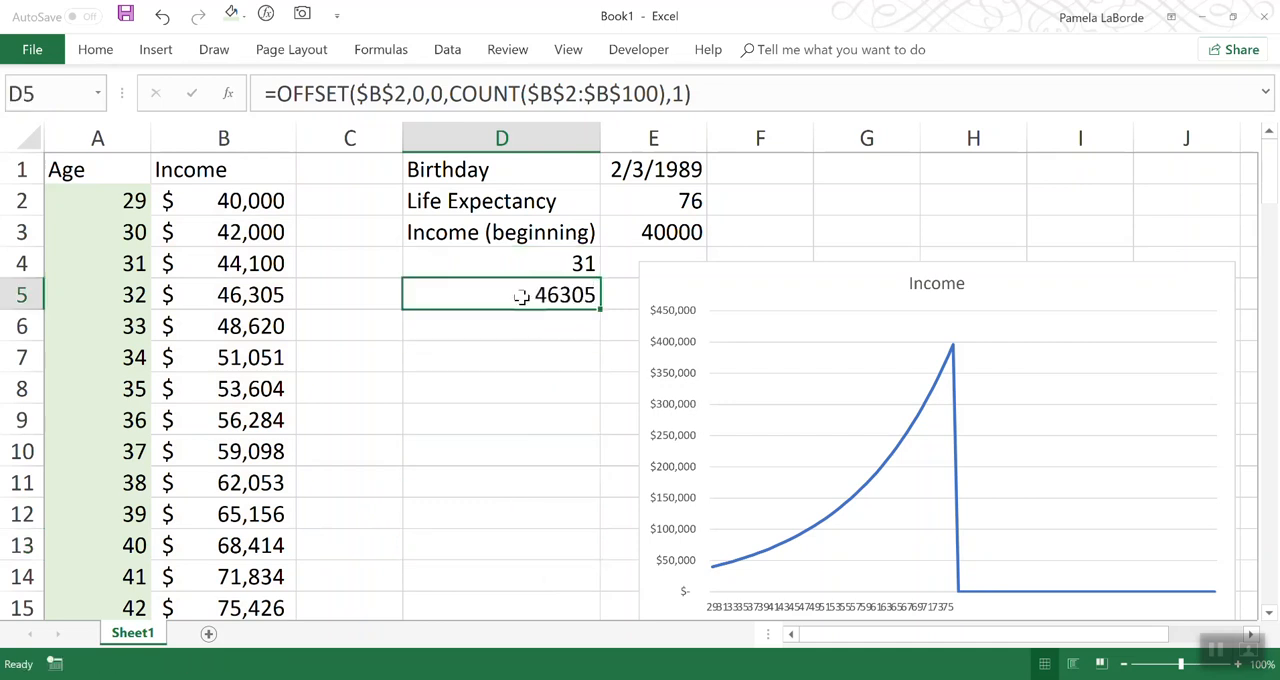
Step: Copy the OFFSET formula text from D5 and start a new workbook-scoped name called IncomeAxis
left_click_drag(714, 93, 251, 76)
key("ctrl+c")
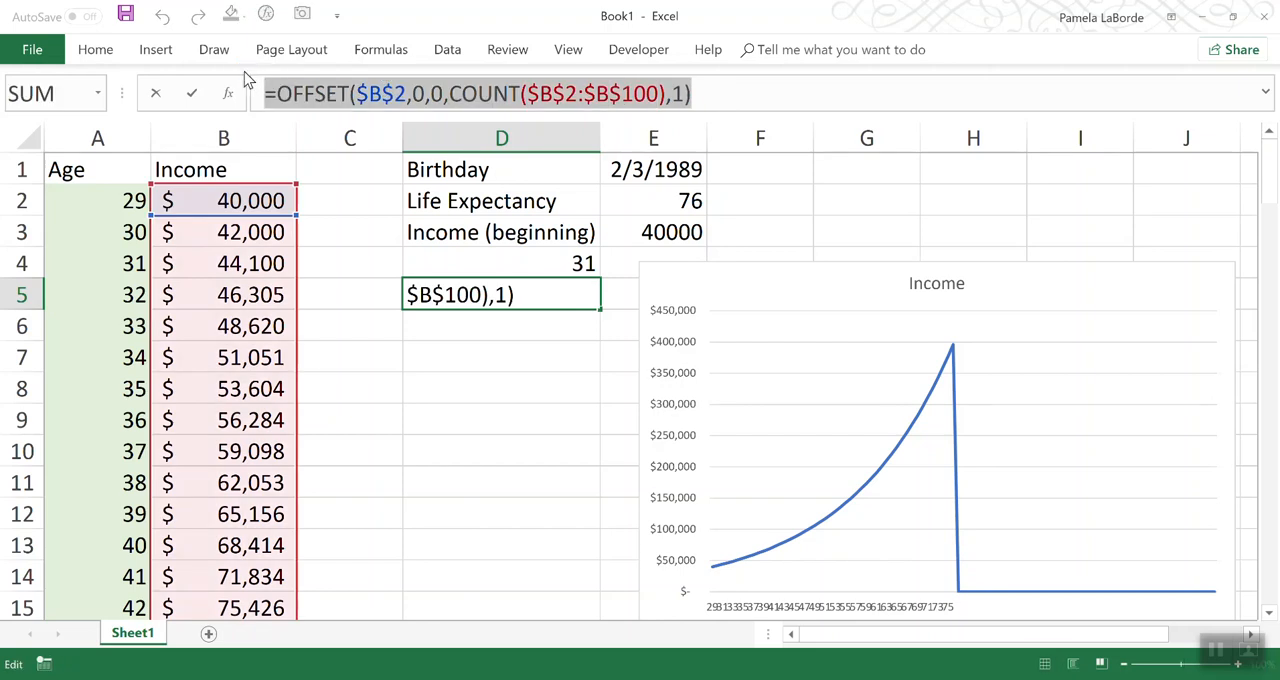
key("Escape")
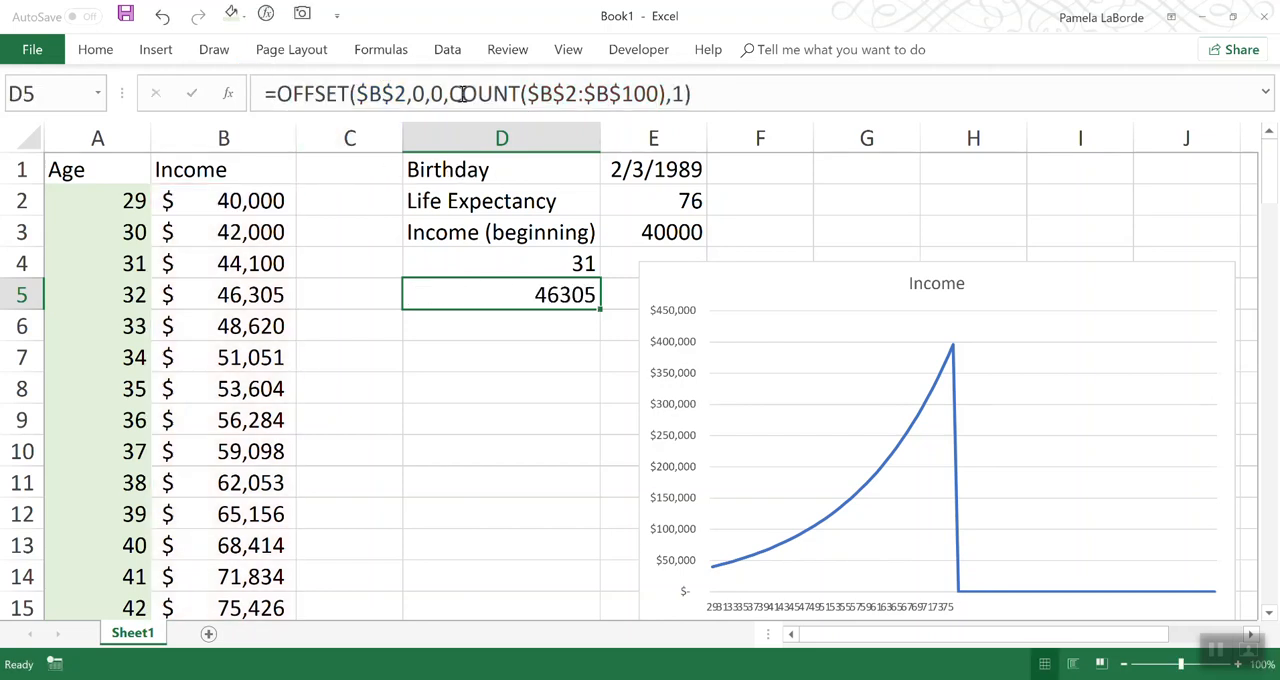
left_click(401, 57)
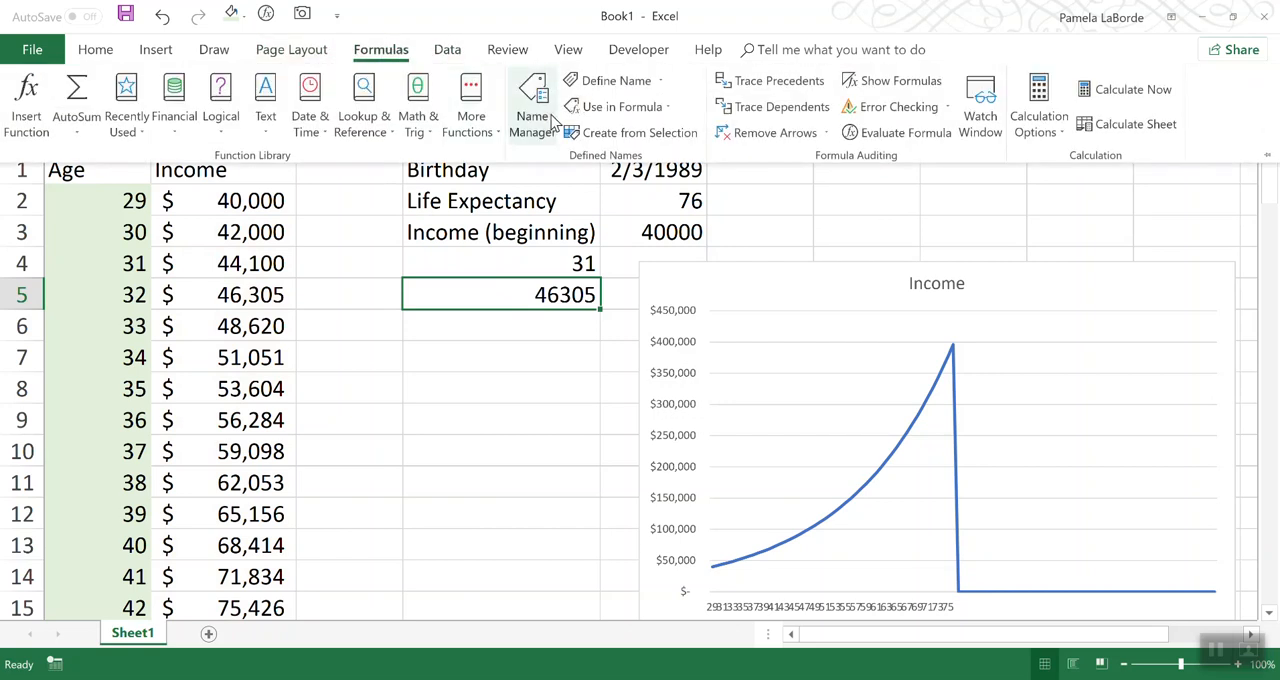
left_click(532, 100)
left_click(645, 185)
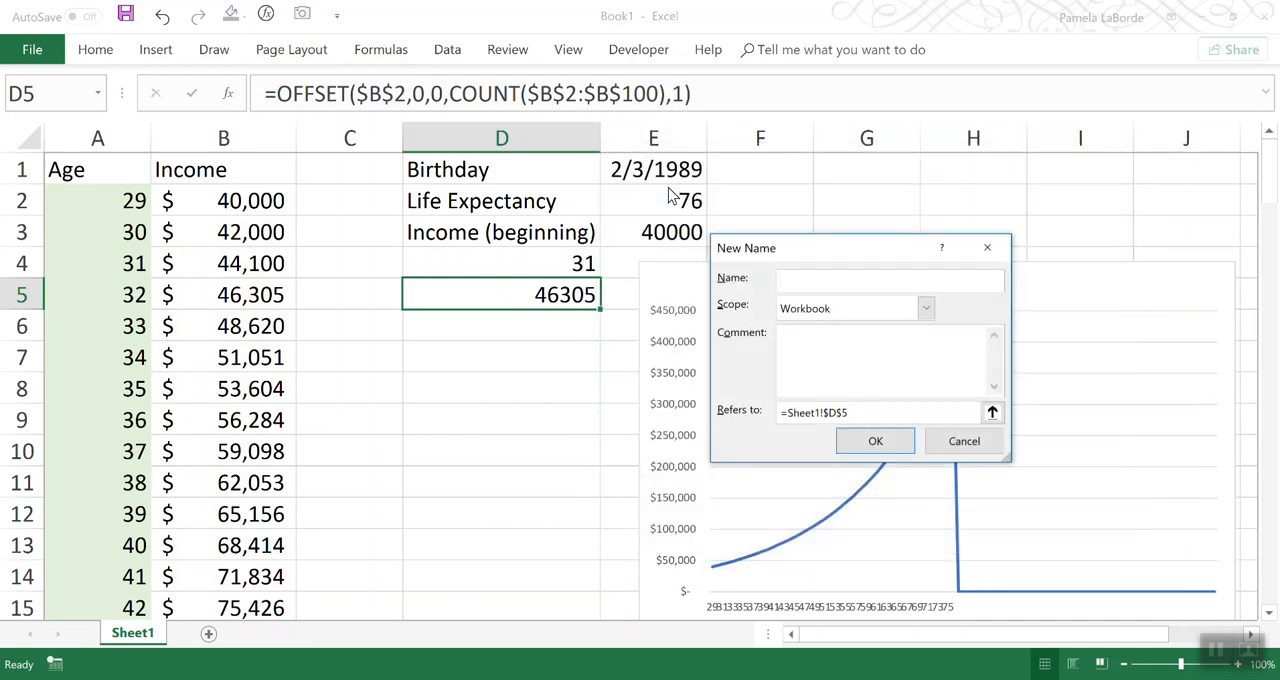
type("Income")
Step: Make IncomeAxis refer to the copied formula =OFFSET($B$2,0,0,COUNT($B$2:$B$100),1) and save the name
left_click_drag(845, 412, 781, 412)
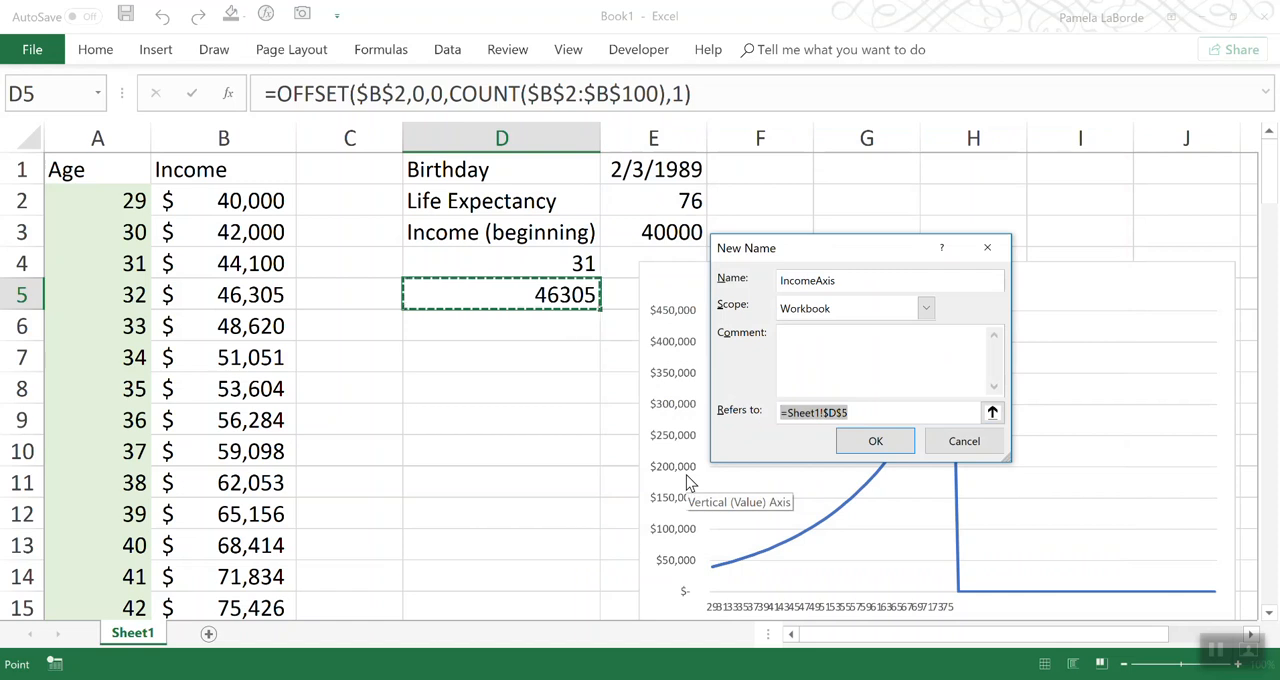
key("ctrl+v")
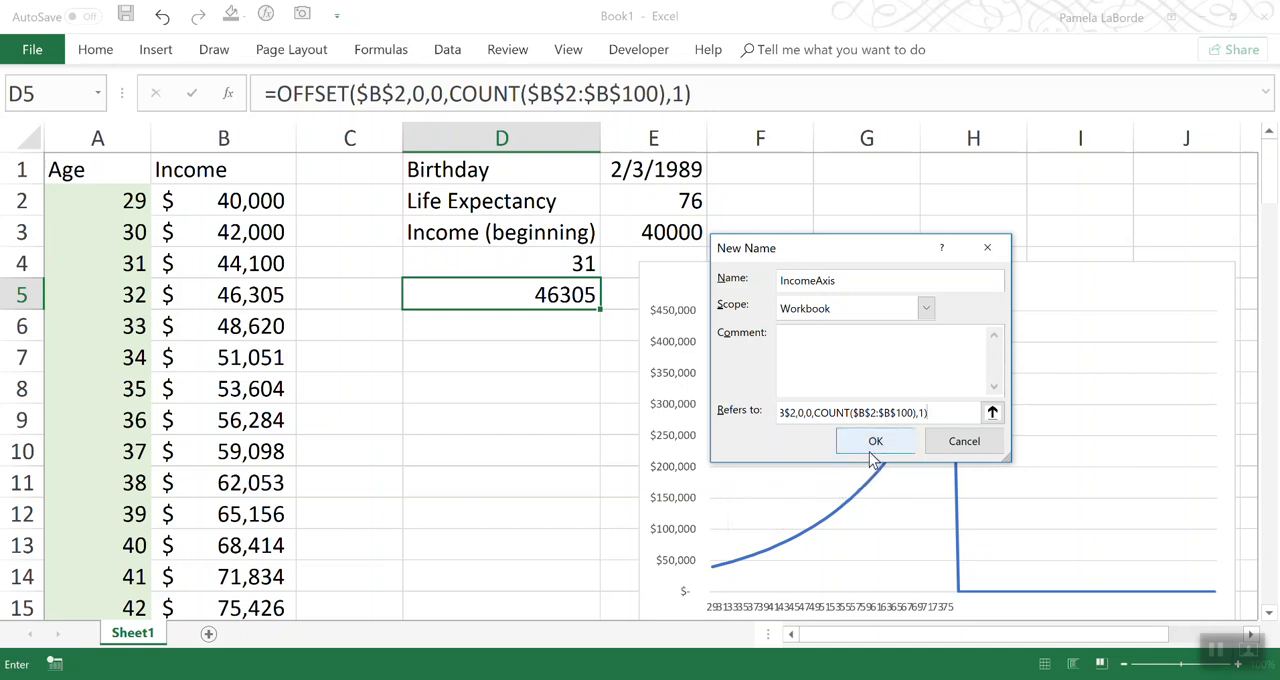
left_click_drag(823, 406, 749, 408)
left_click(787, 414)
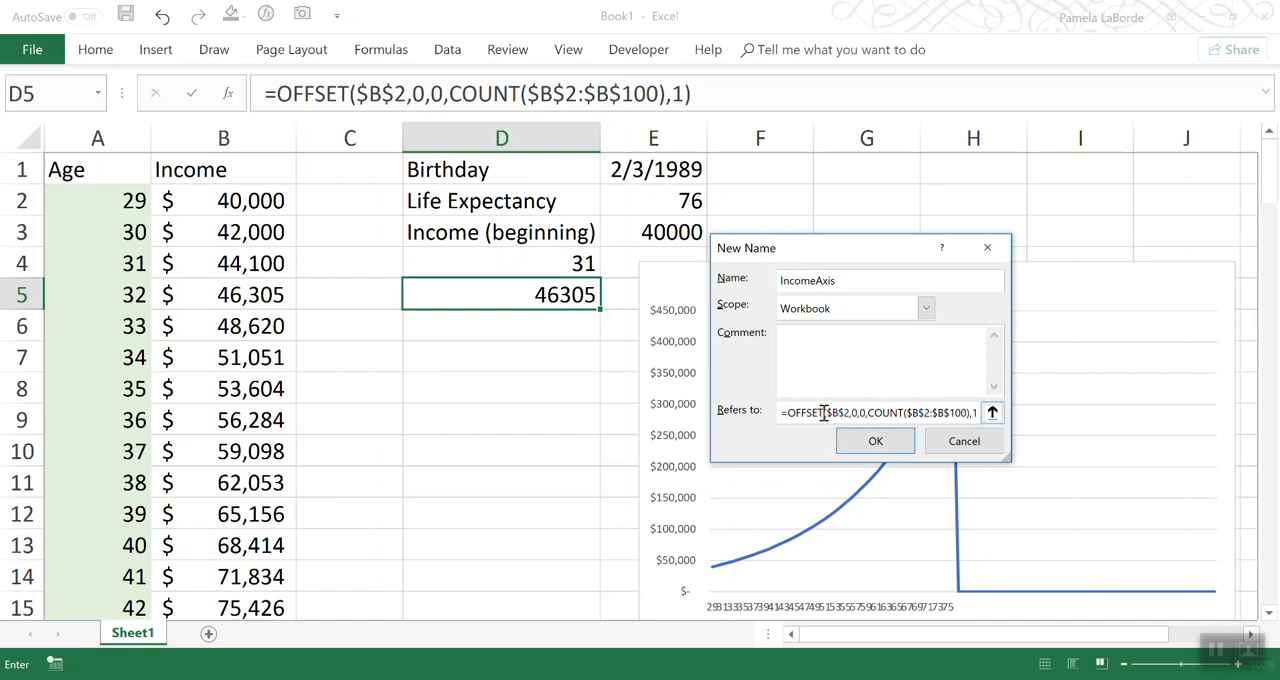
left_click_drag(824, 414, 960, 420)
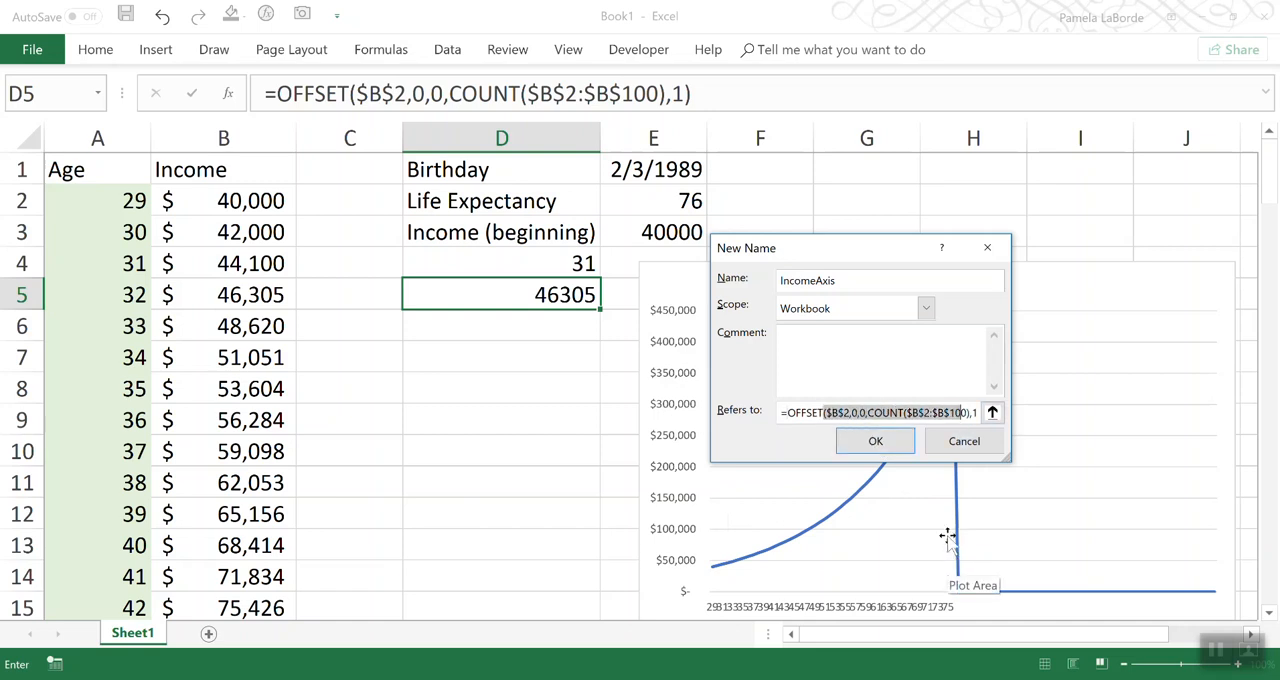
left_click(900, 440)
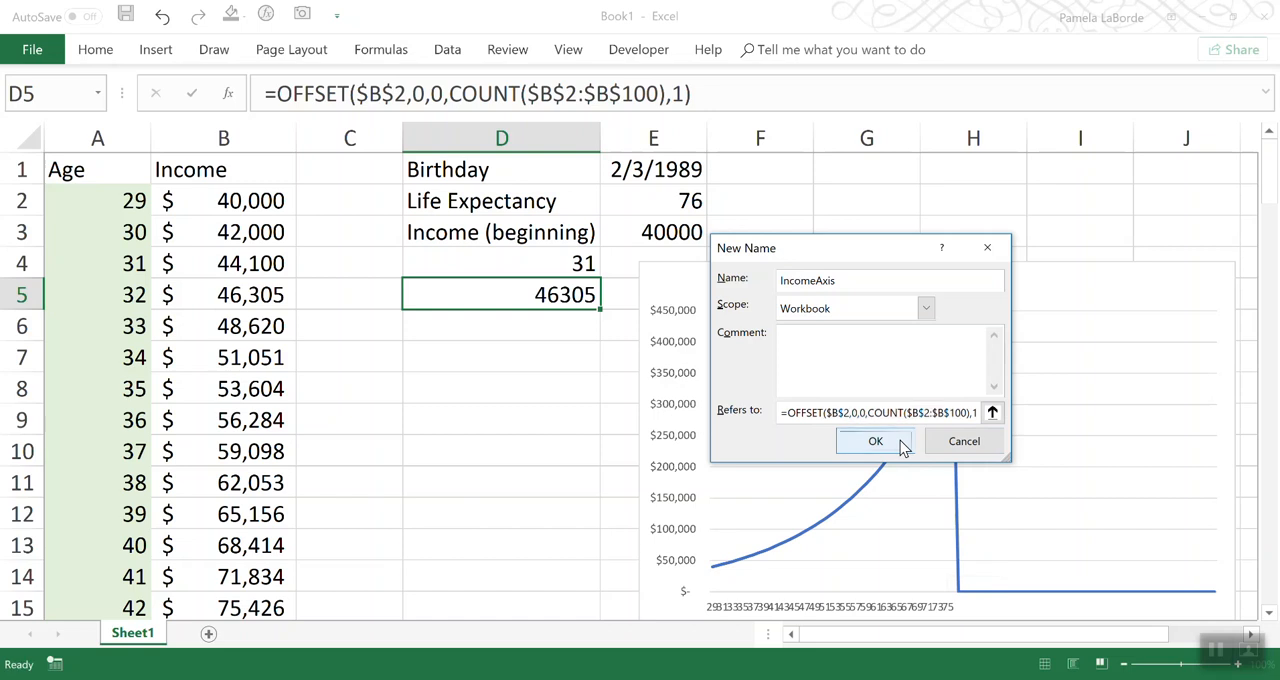
left_click(1104, 549)
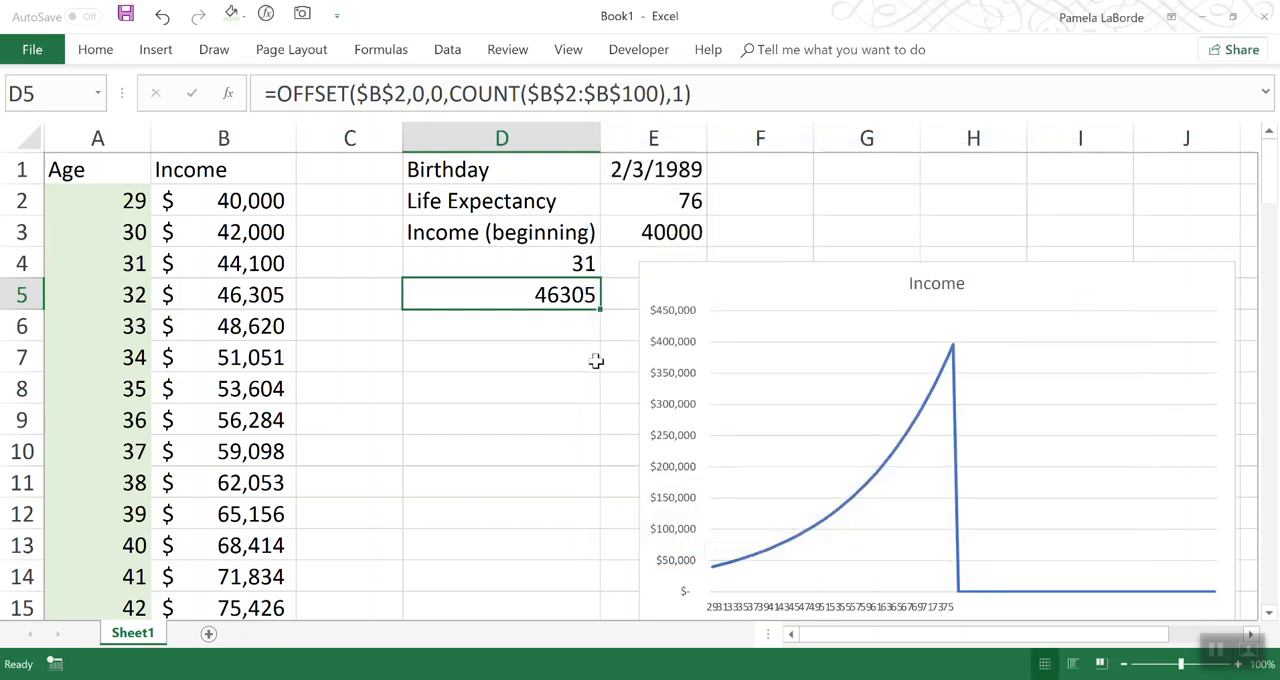
Step: Clear the two OFFSET formulas from D4:D5 and move the Income chart closer to the Income column
left_click_drag(557, 262, 555, 290)
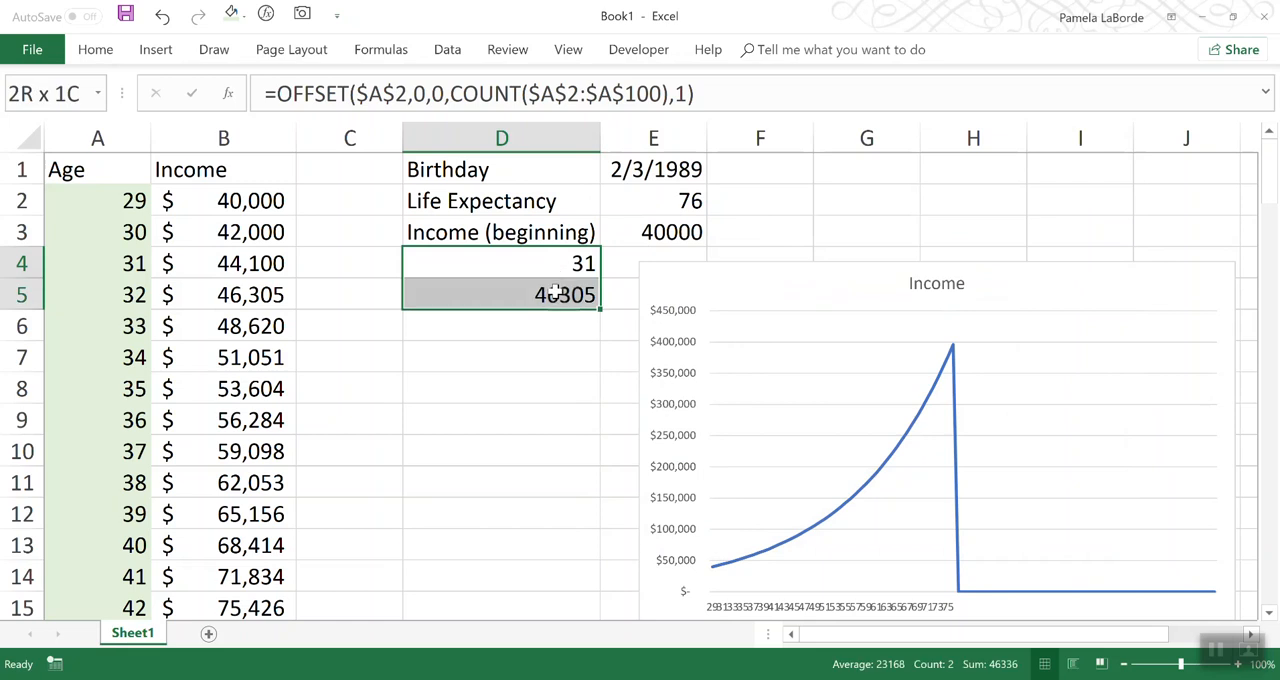
left_click_drag(555, 290, 555, 290)
key("Delete")
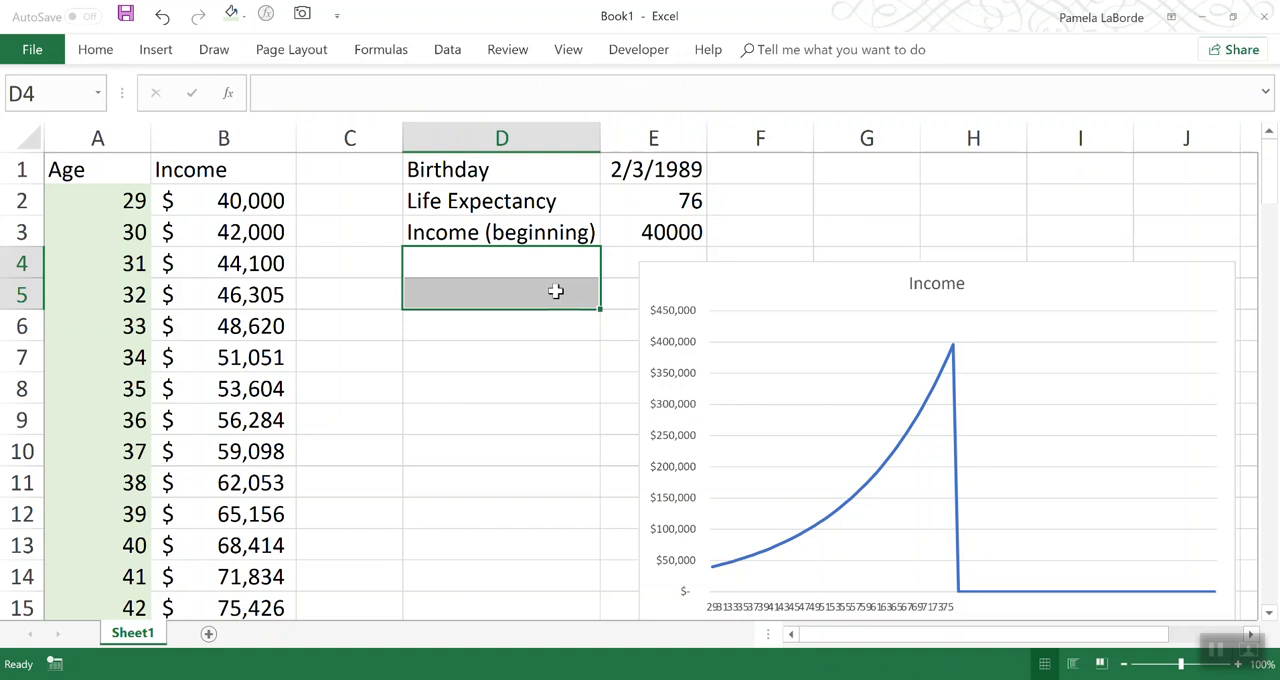
left_click(566, 443)
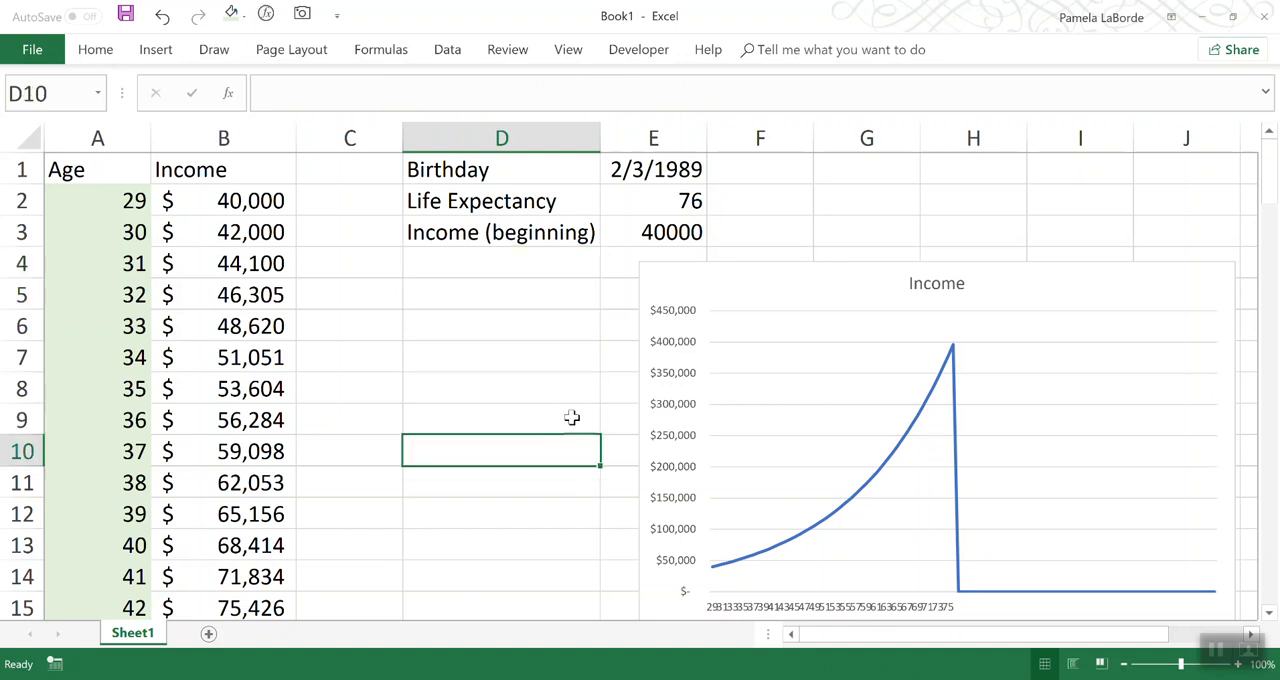
left_click_drag(784, 318, 531, 302)
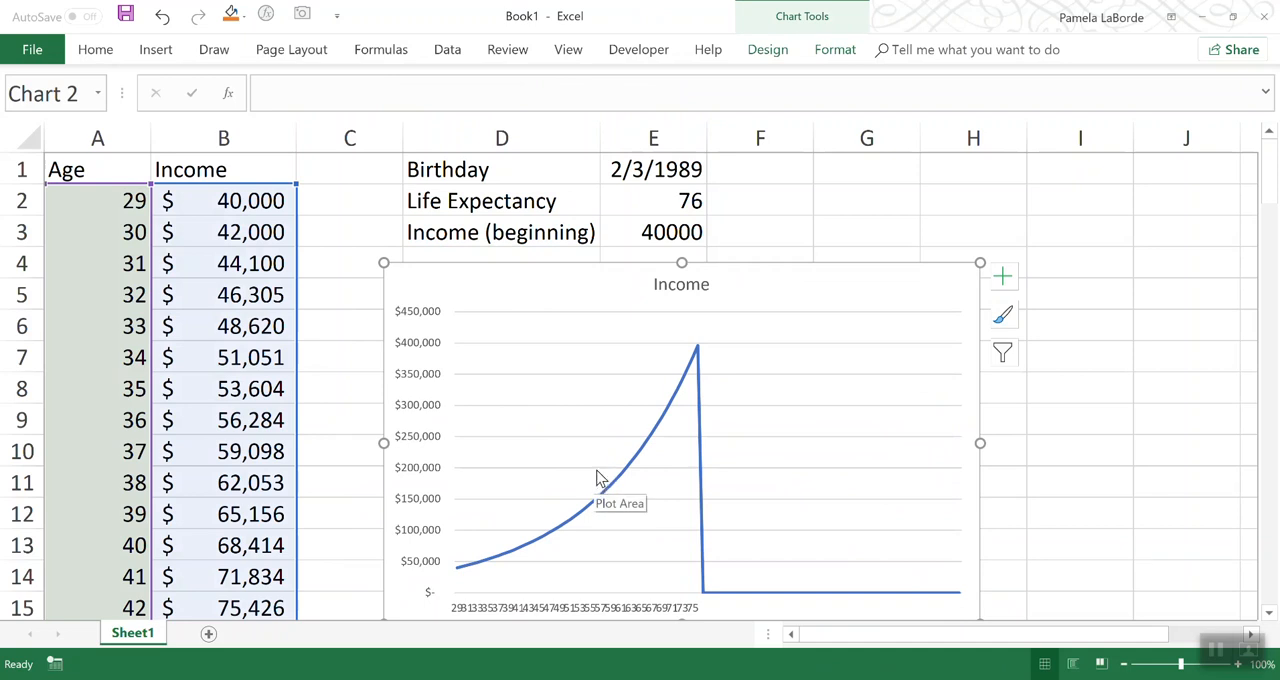
Step: Edit the chart's Income series so its values refer to =Sheet1!IncomeAxis instead of the fixed cell range
left_click(591, 357)
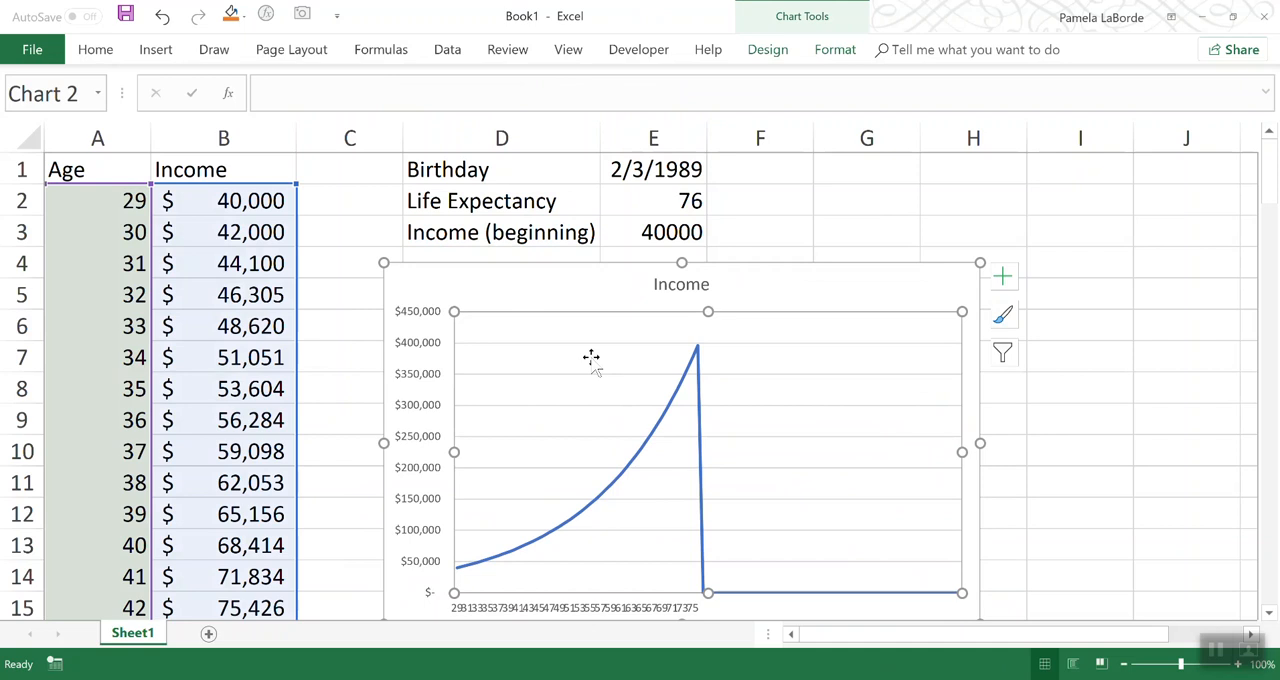
right_click(591, 357)
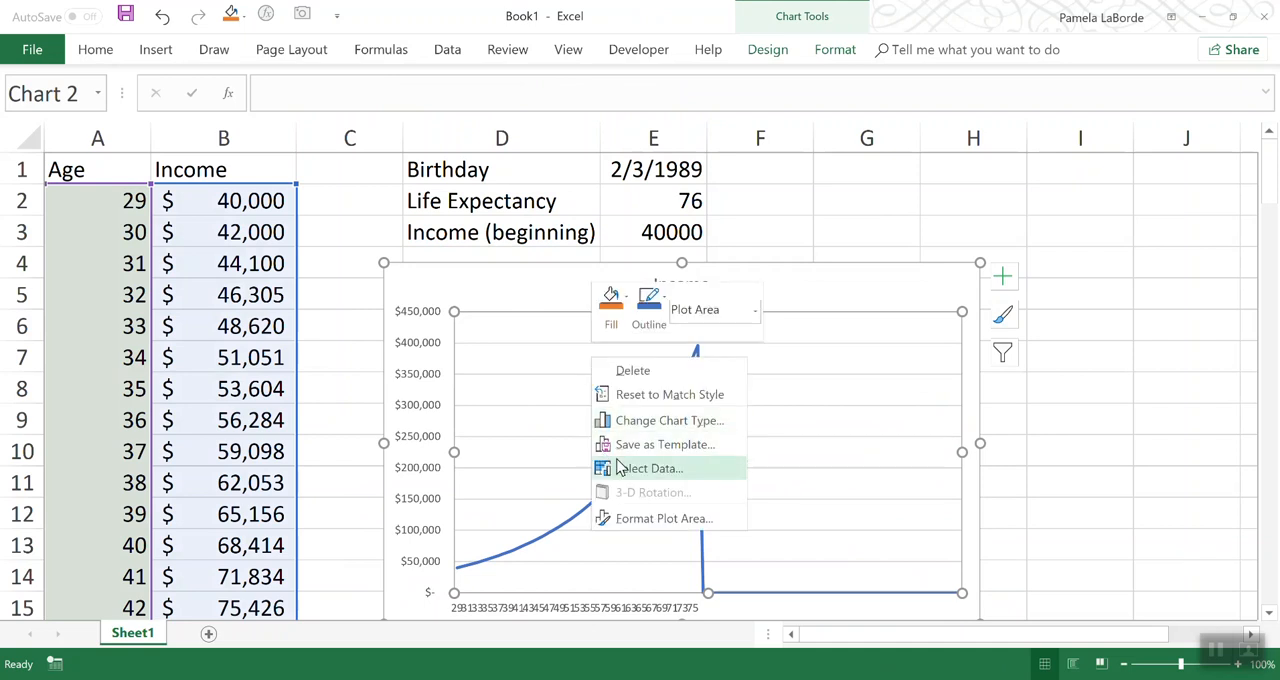
left_click(641, 476)
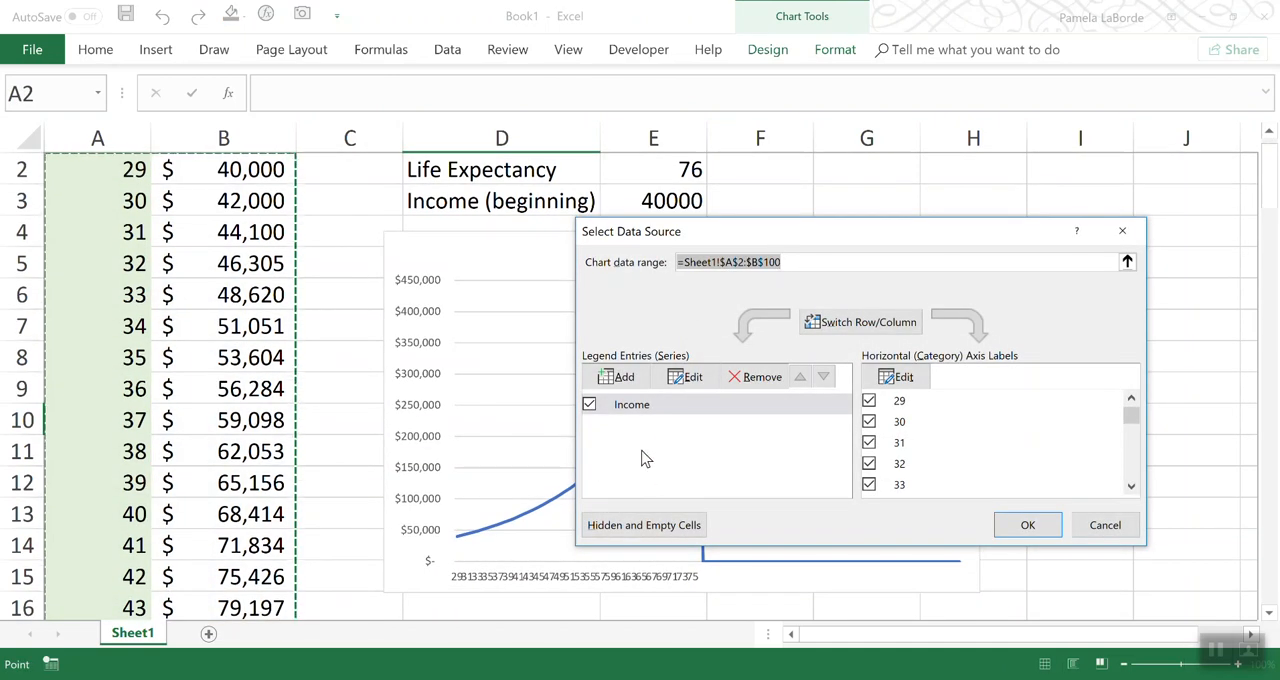
left_click(641, 407)
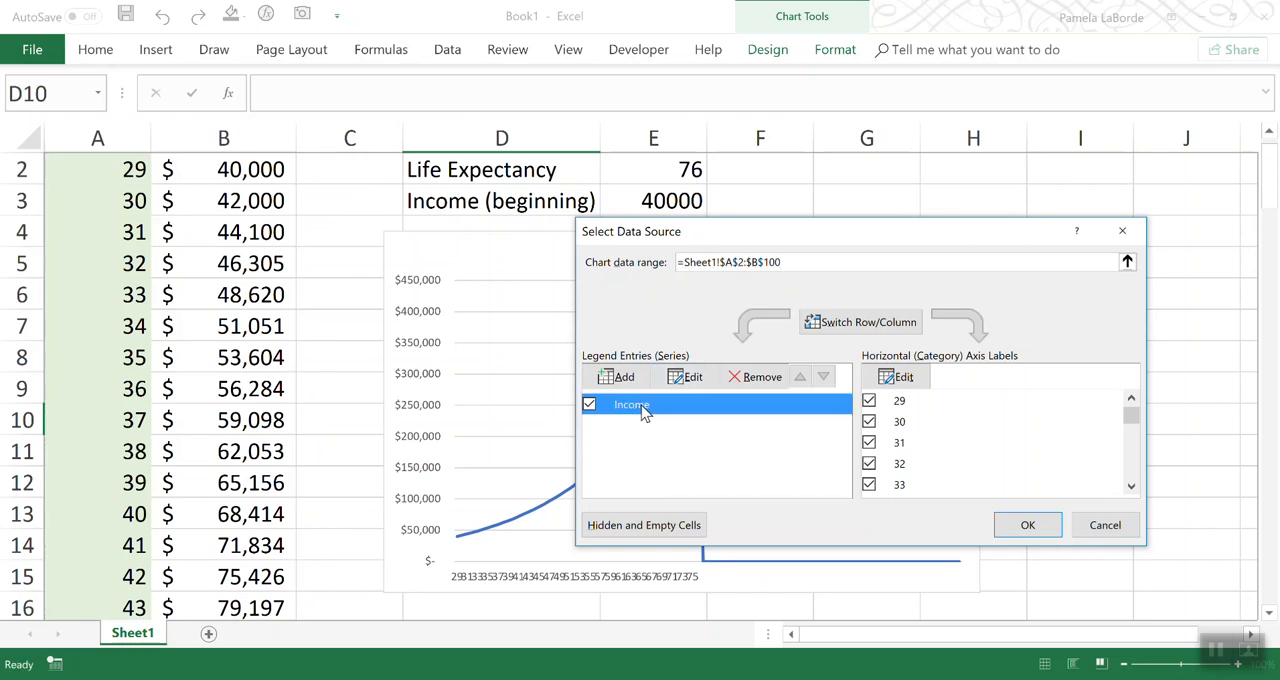
left_click(686, 376)
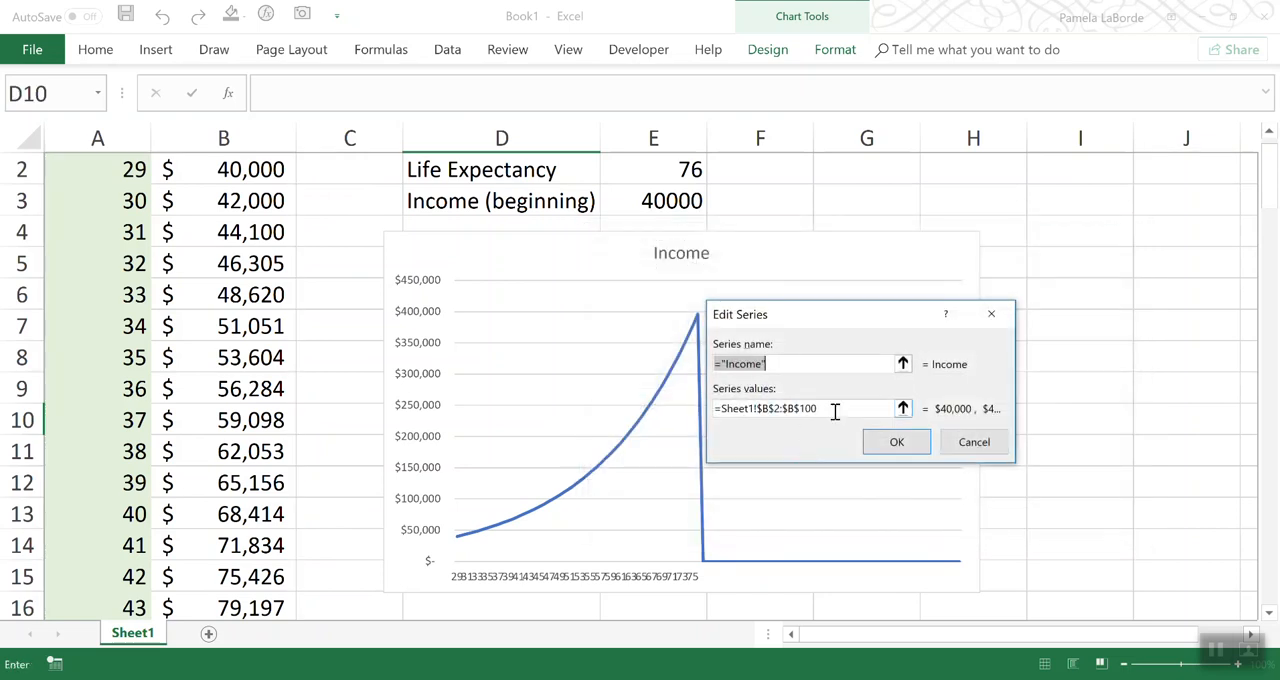
left_click(826, 410)
left_click(748, 413)
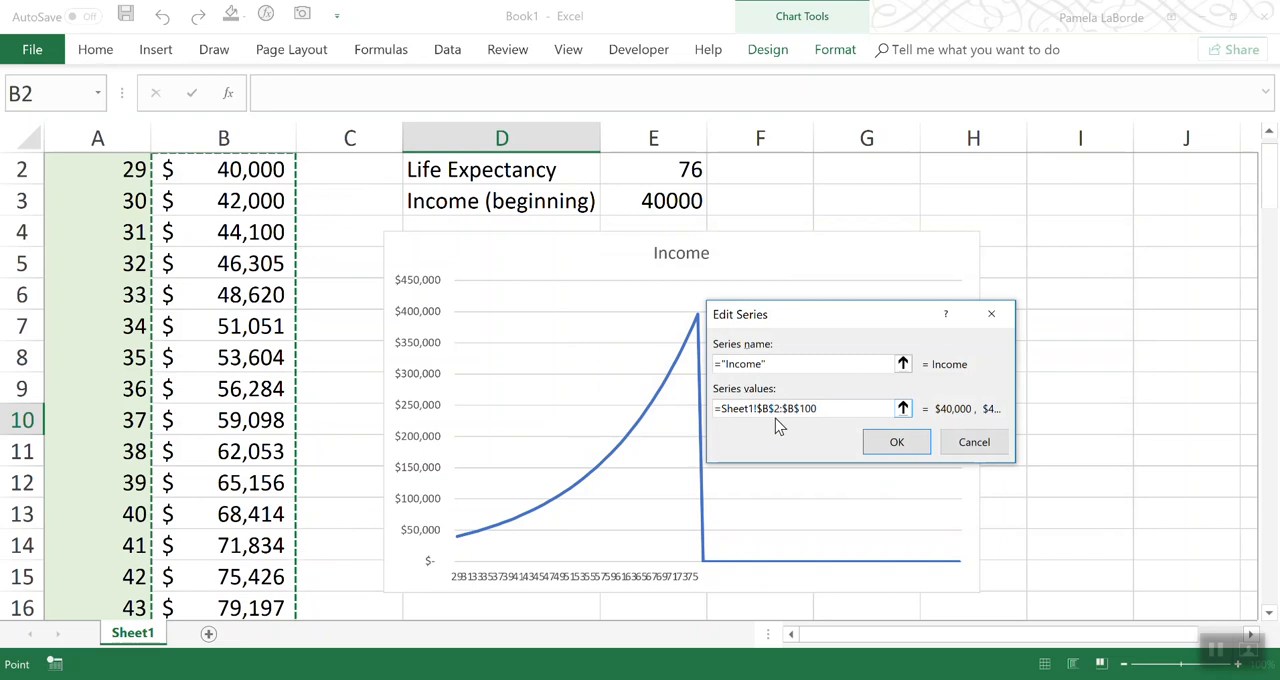
left_click_drag(818, 411, 762, 412)
key("BackSpace")
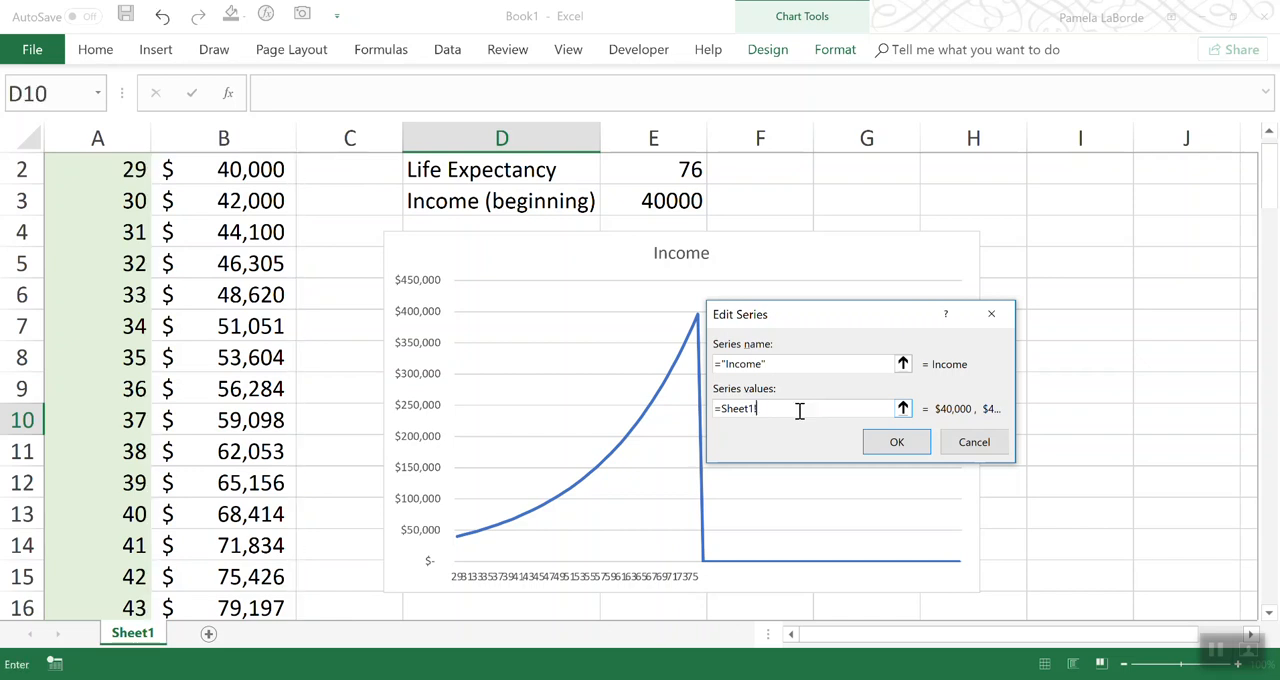
type("IncomeAxis")
left_click(882, 446)
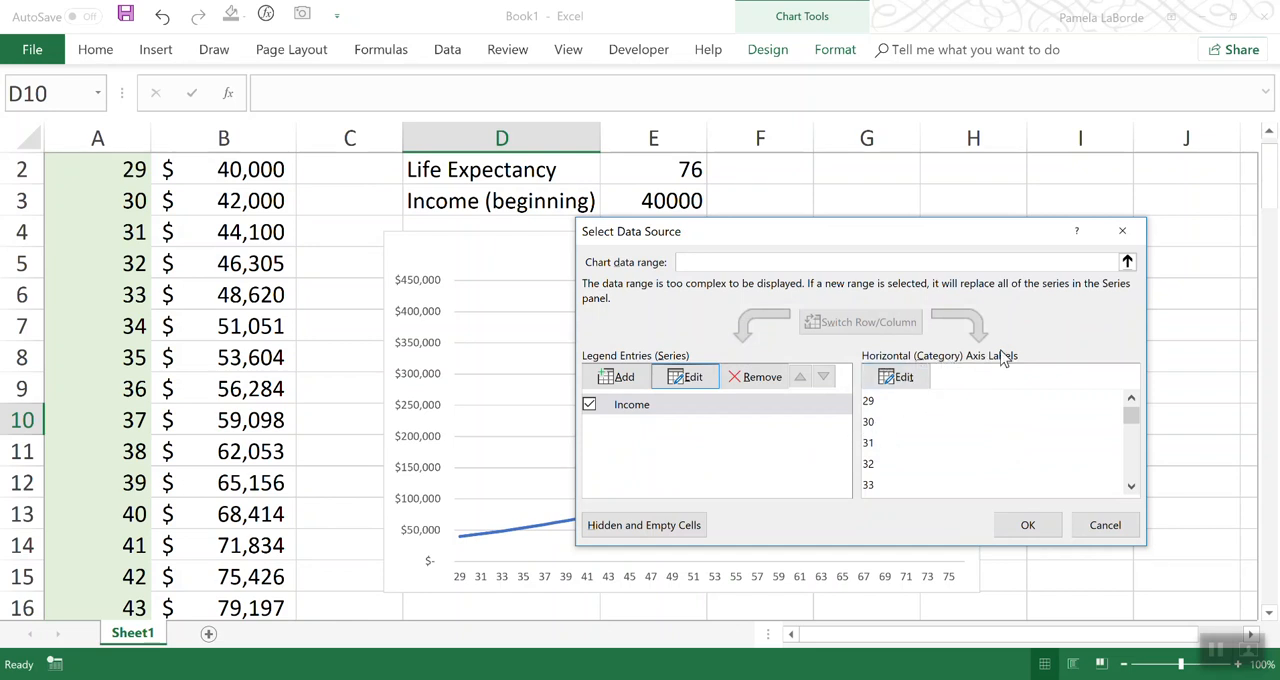
Step: Set the chart's horizontal axis label range to =Sheet1!AgeAxis and apply the data source changes
left_click(897, 378)
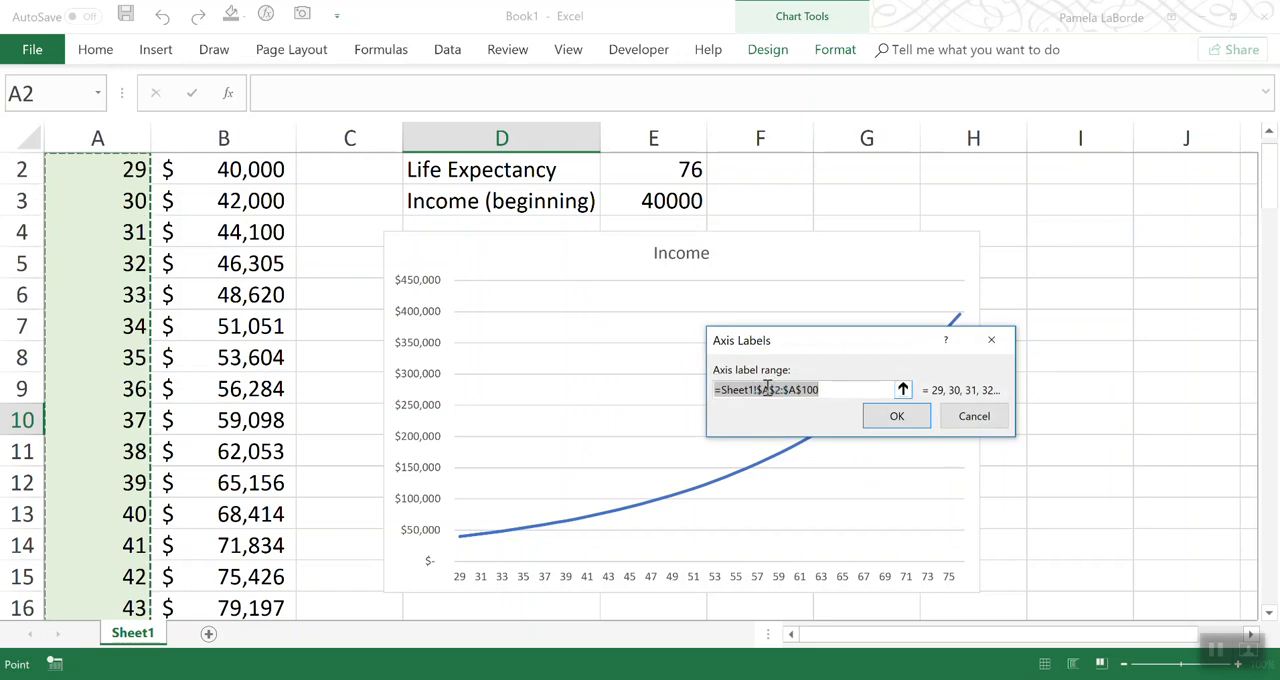
left_click_drag(762, 390, 940, 402)
key("BackSpace")
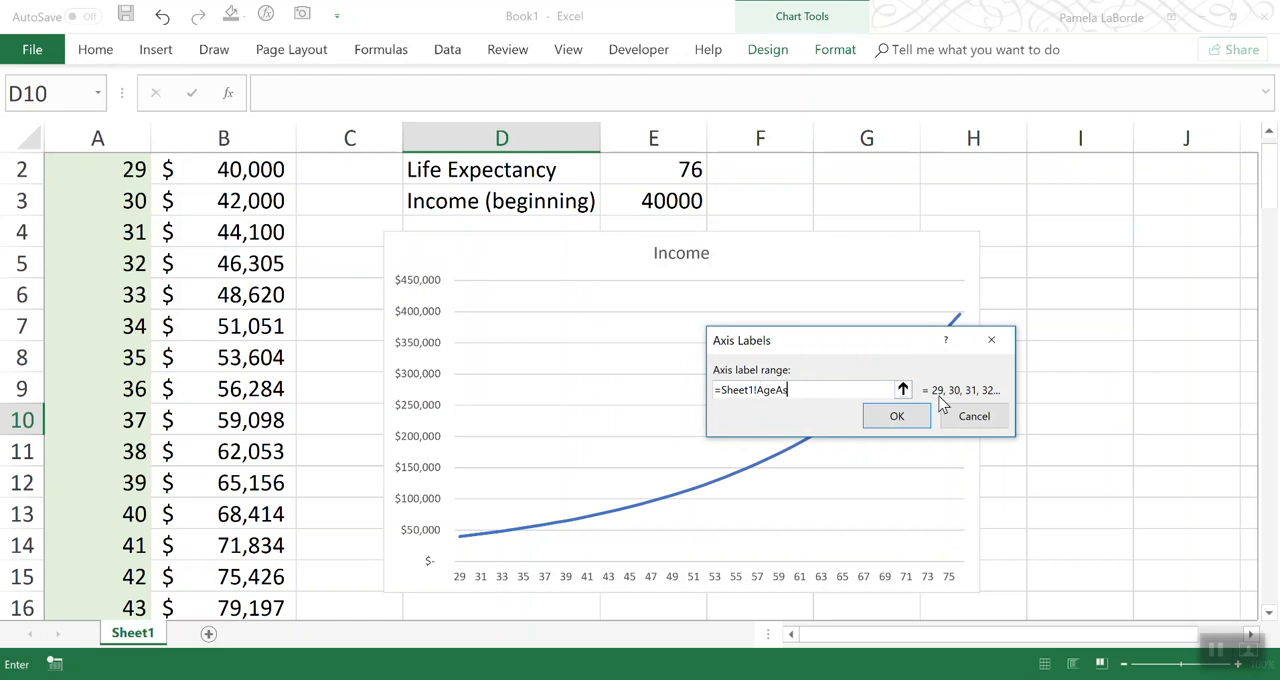
left_click(920, 417)
left_click(1025, 523)
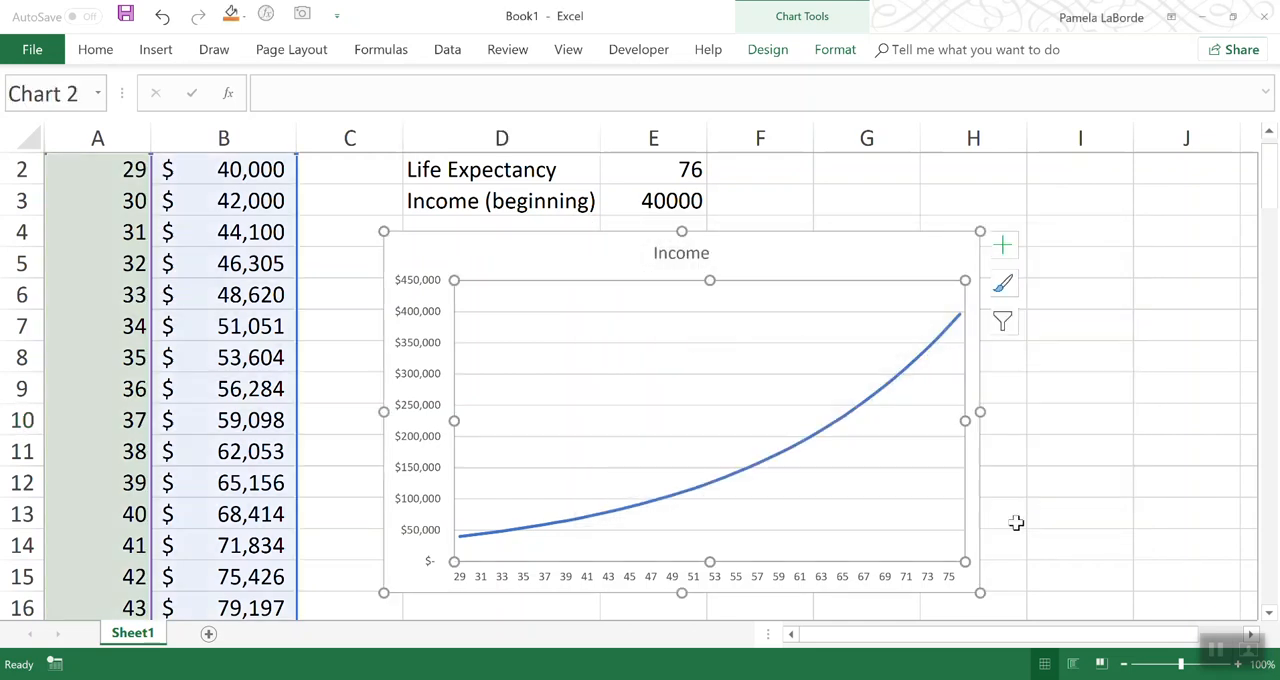
left_click(1038, 540)
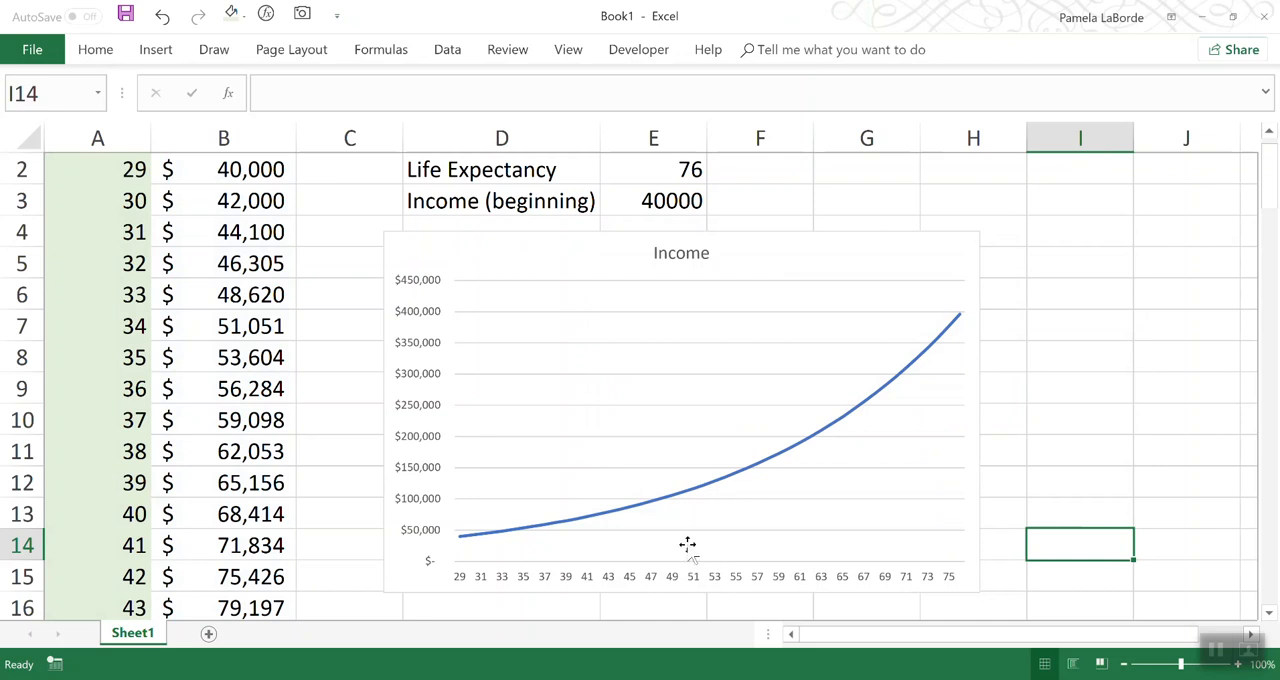
Step: Set the Life Expectancy in E2 to 40 to test the chart's dynamic ranges
left_click(649, 166)
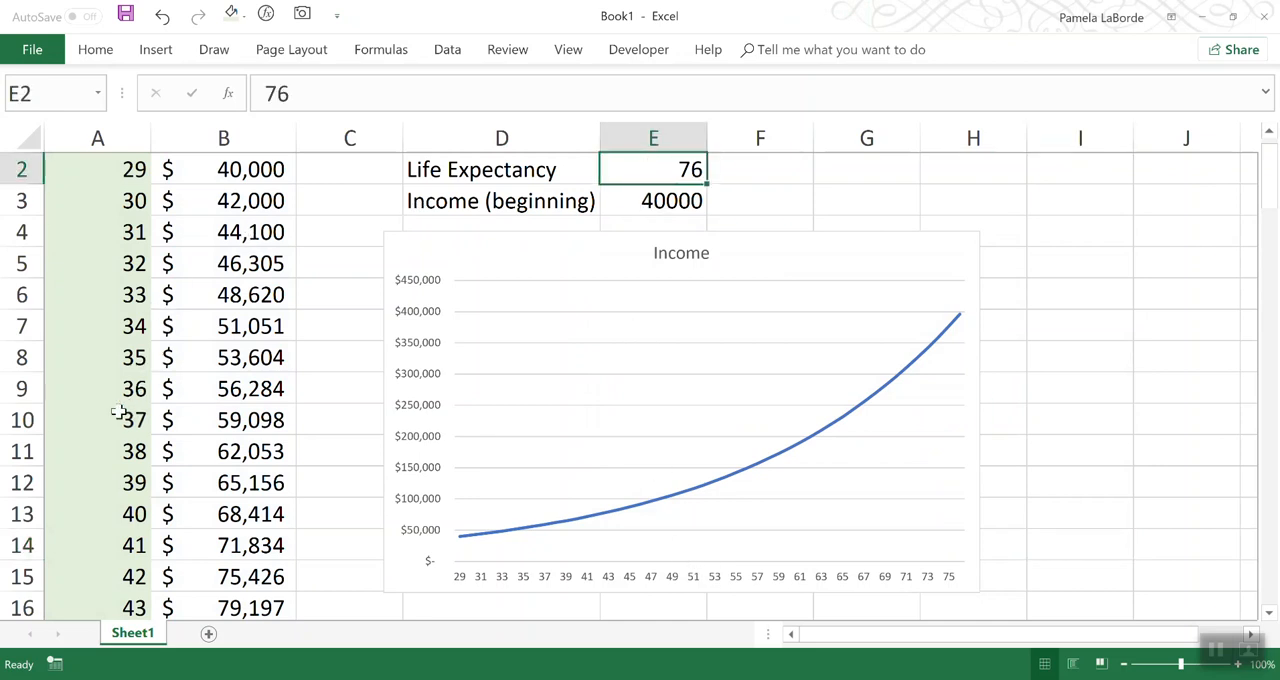
left_click(128, 522)
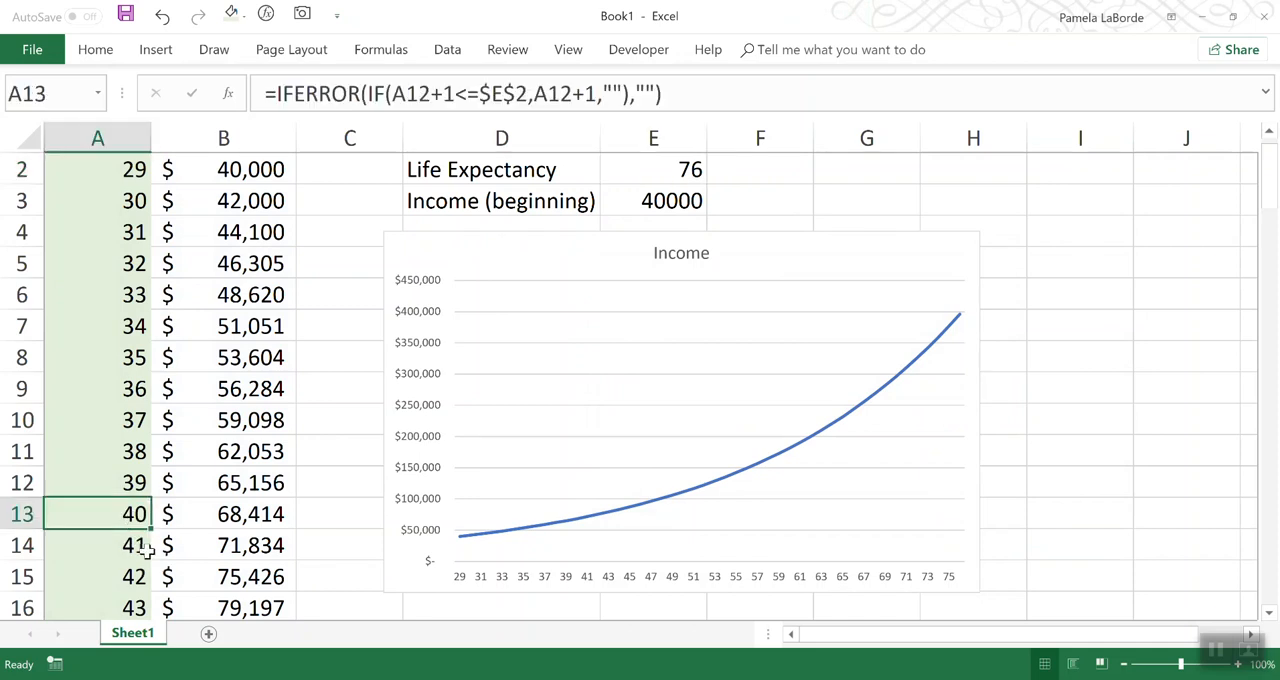
left_click_drag(110, 545, 205, 605)
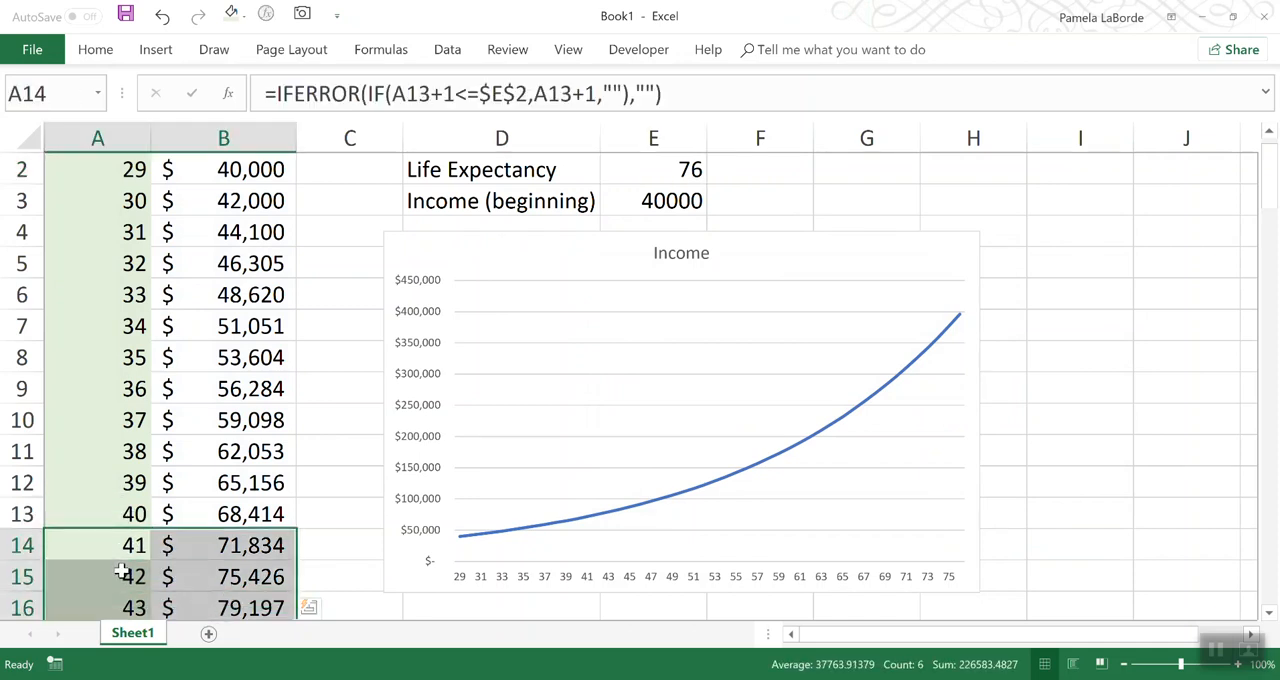
left_click_drag(130, 545, 220, 605)
left_click(643, 169)
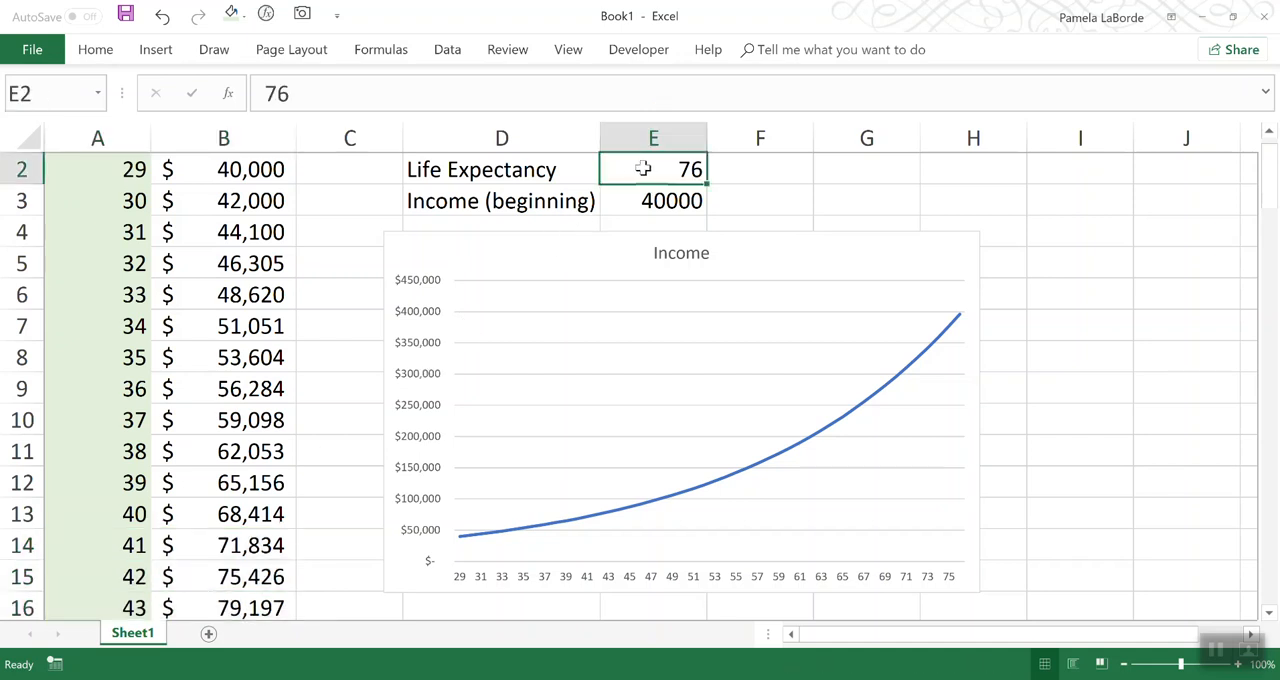
type("40")
key("Return")
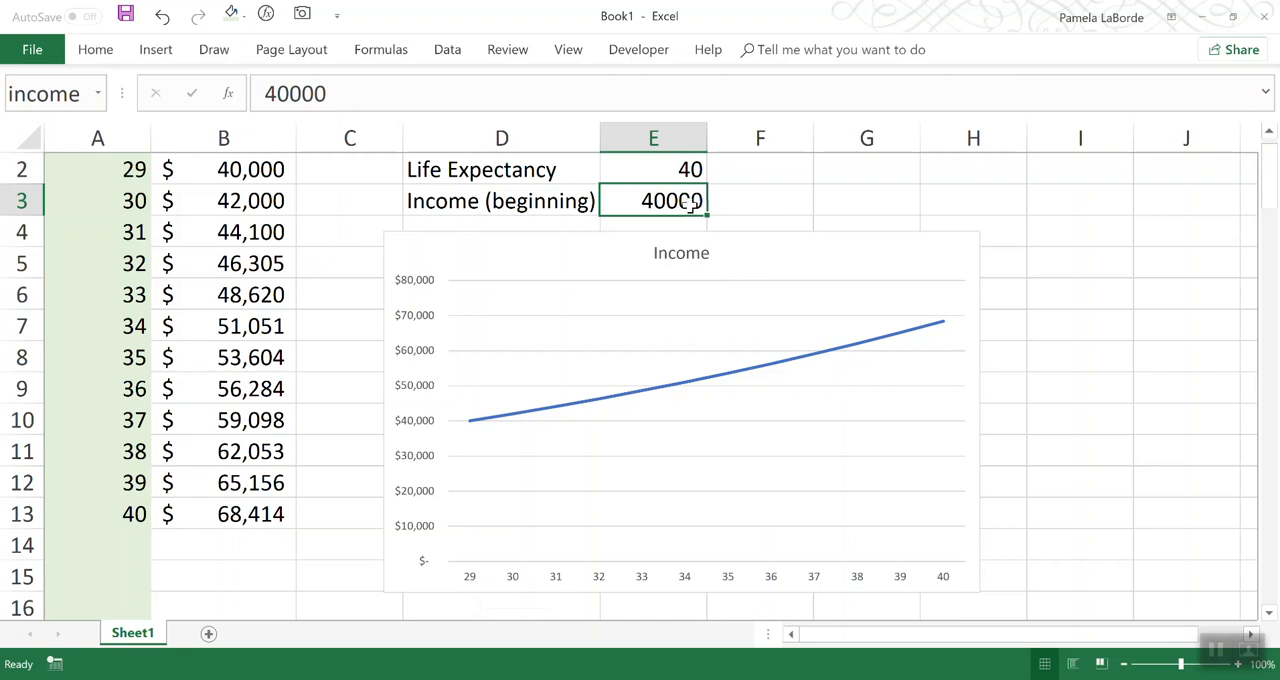
left_click(675, 170)
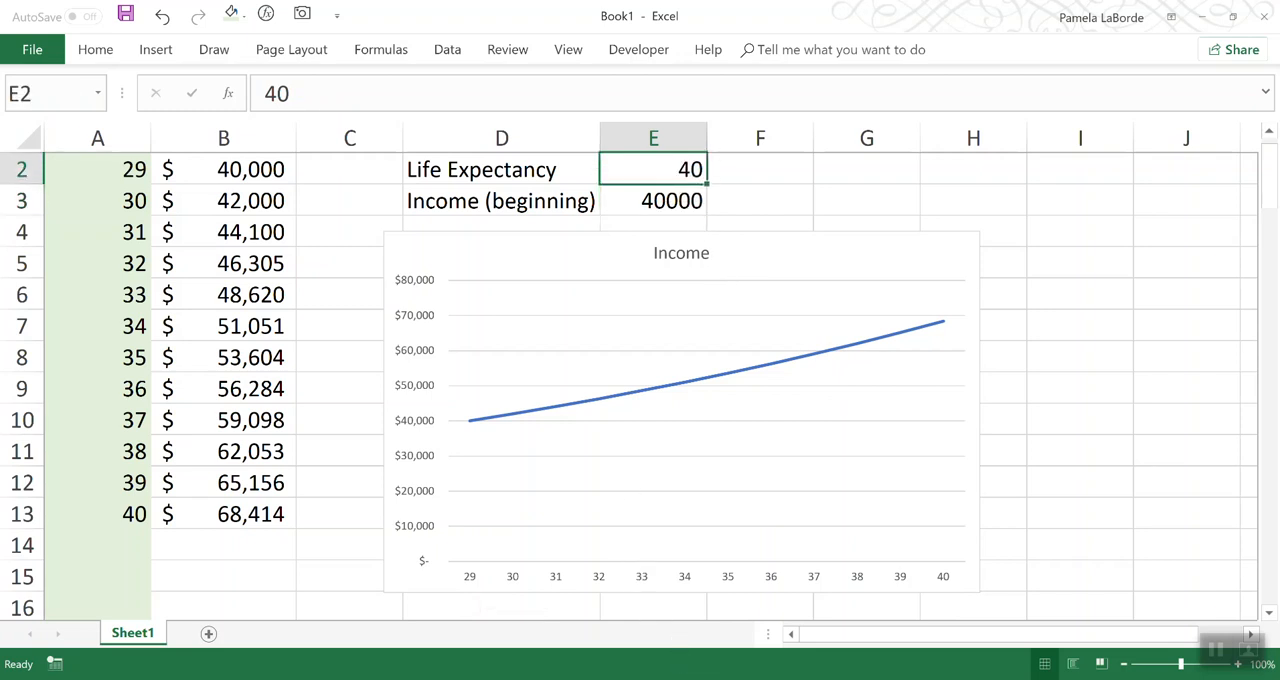
mouse_move(761, 679)
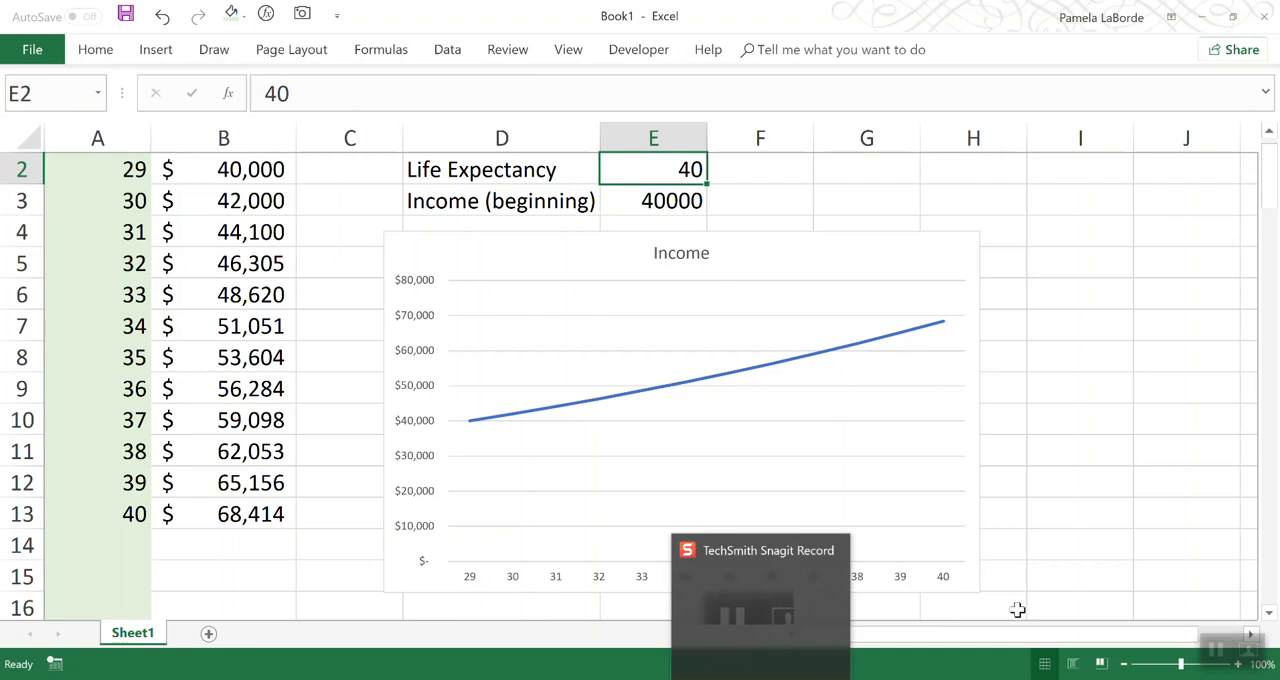